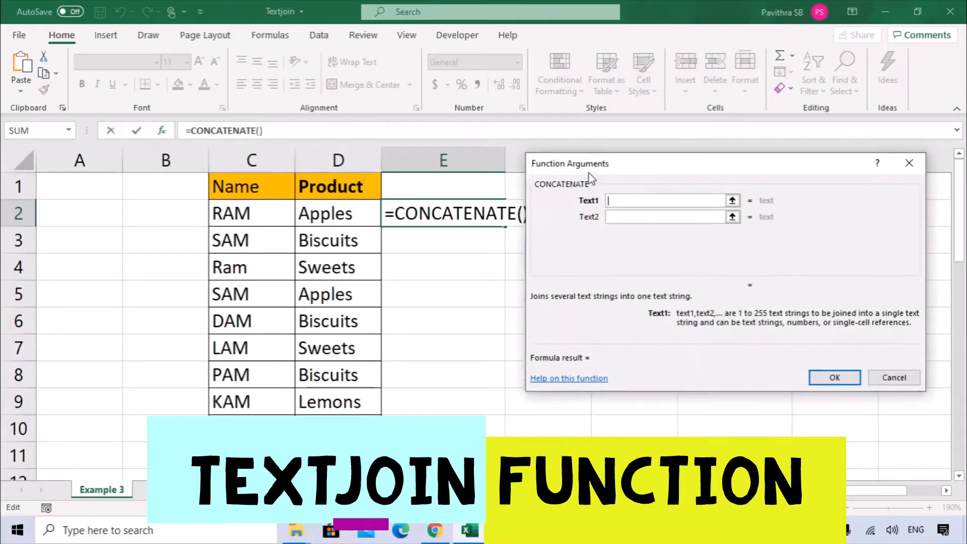
# - Set the CONCATENATE arguments in E2 to C2 and D2, and fill the formula down to E10
pyautogui.click(269, 218)
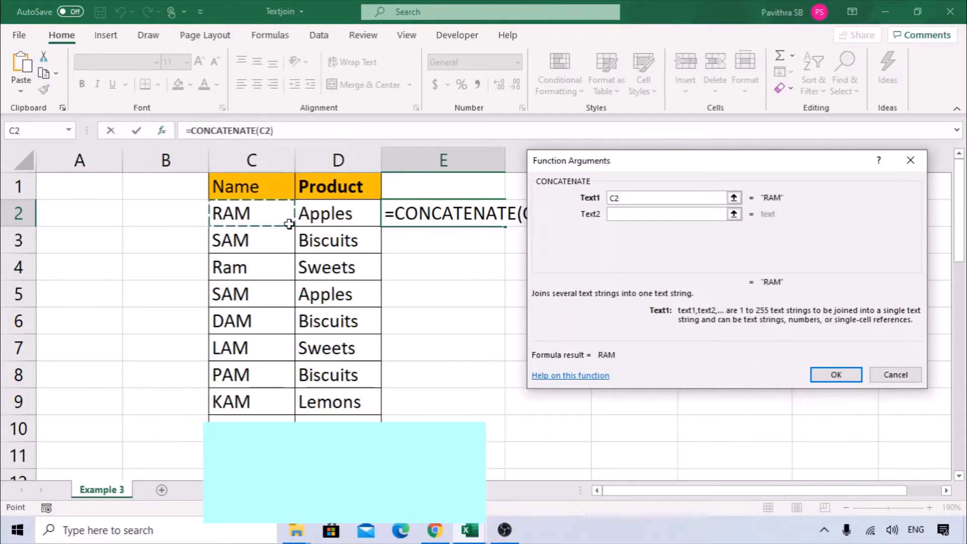
pyautogui.click(622, 217)
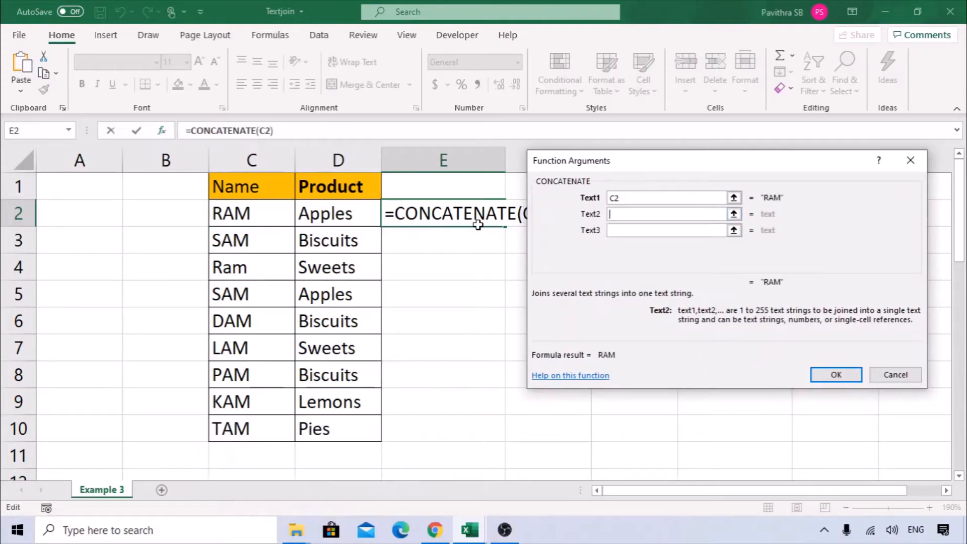
pyautogui.click(342, 218)
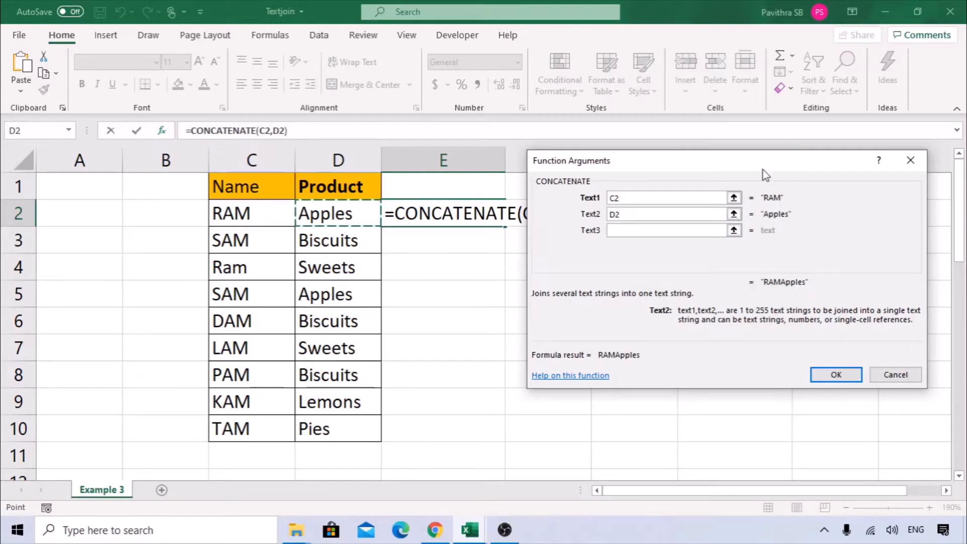
pyautogui.click(754, 387)
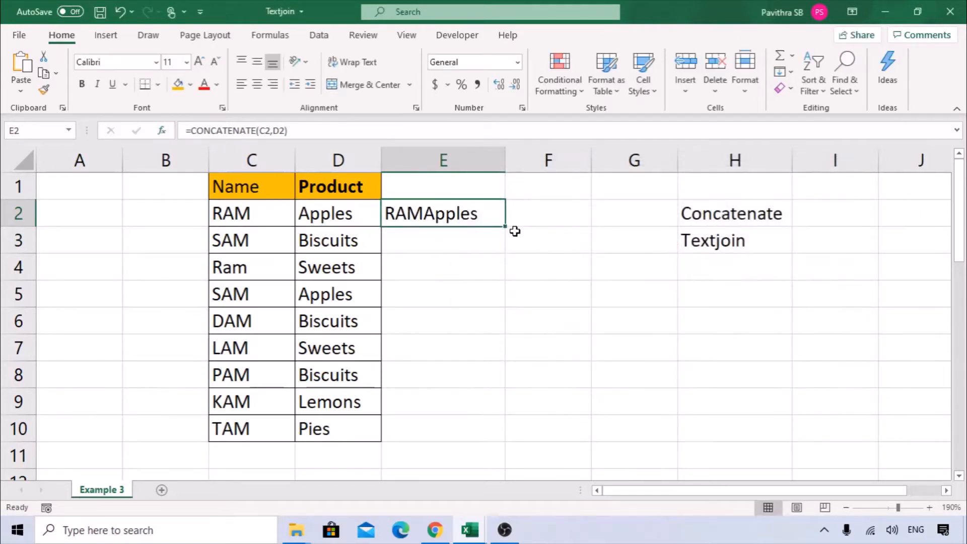
pyautogui.moveTo(505, 226); pyautogui.dragTo(473, 443)
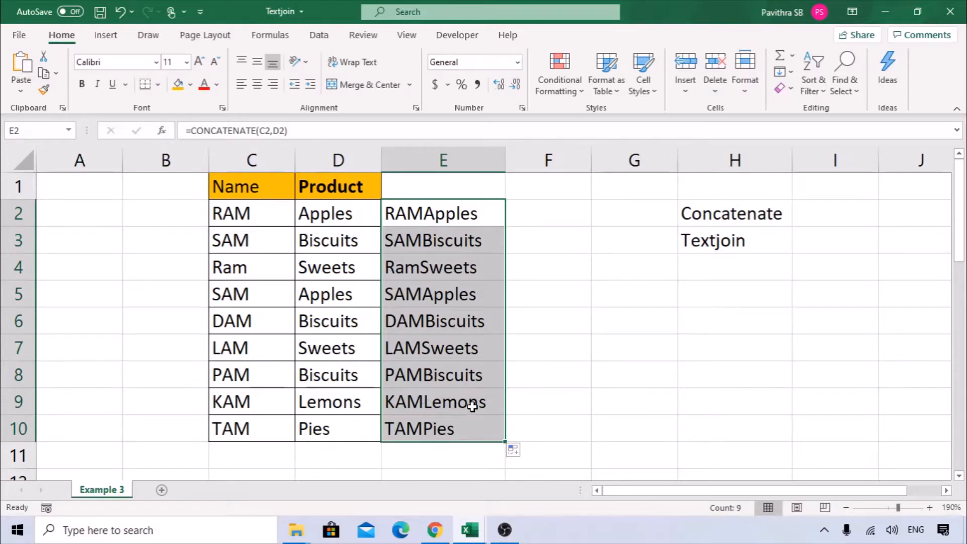
# - Remove the D2 argument from the CONCATENATE formula in E2
pyautogui.click(418, 212)
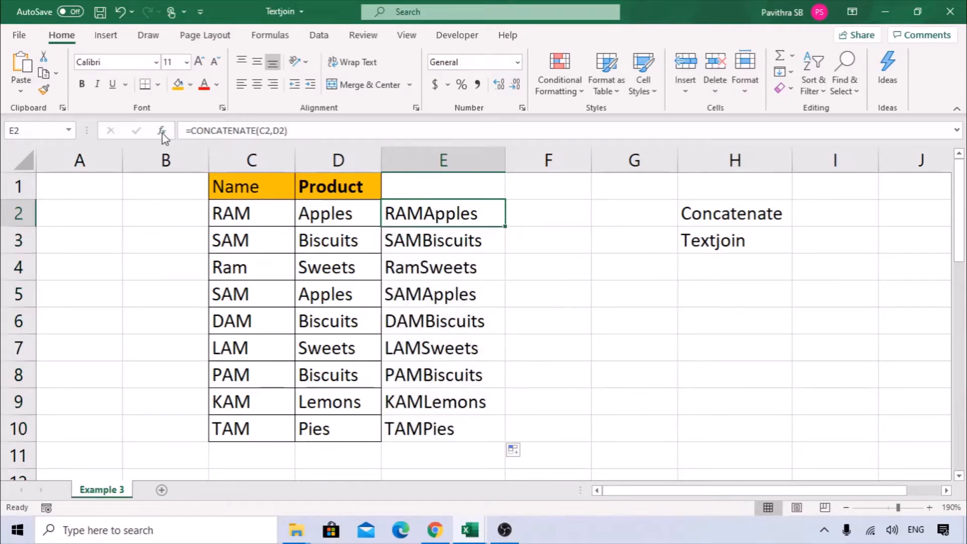
pyautogui.click(161, 131)
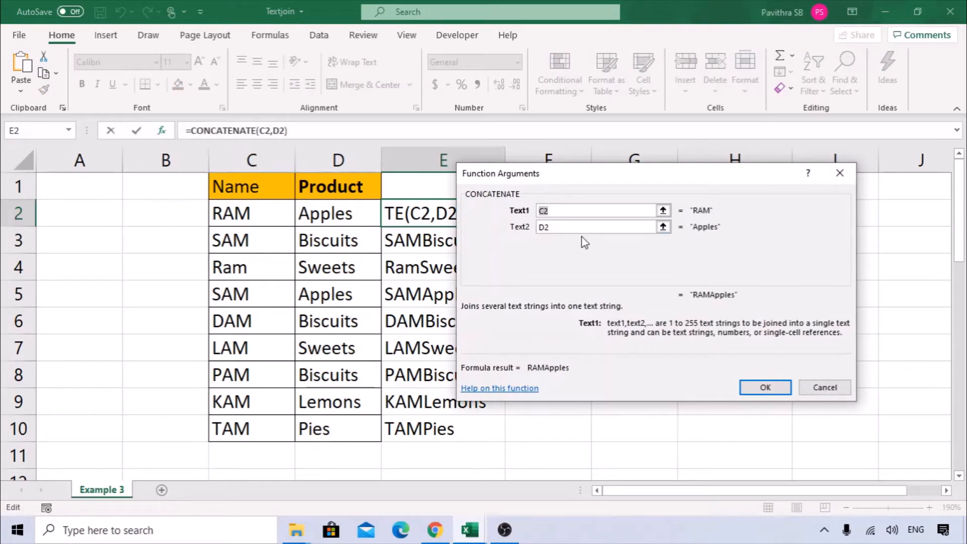
pyautogui.click(571, 230)
pyautogui.press('BackSpace')
pyautogui.press('BackSpace')
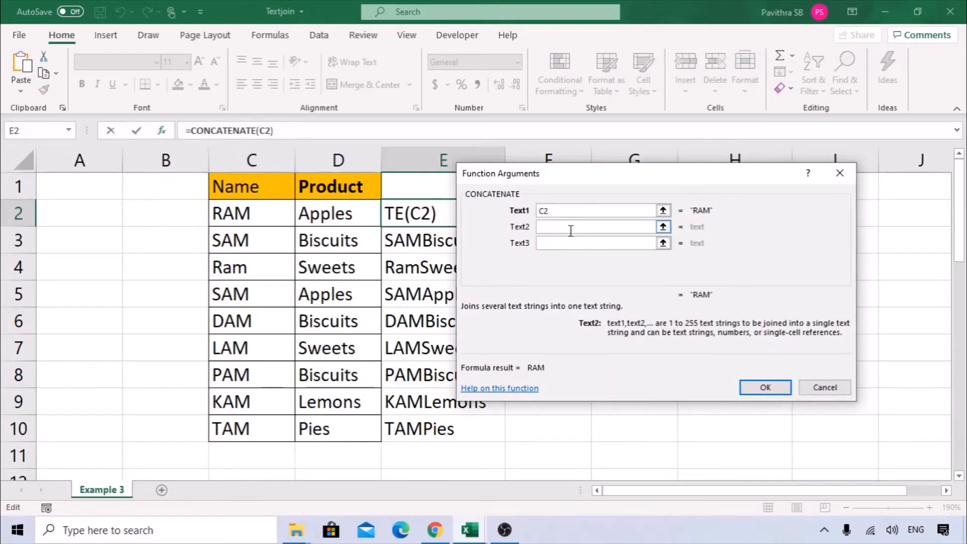
pyautogui.press('Return')
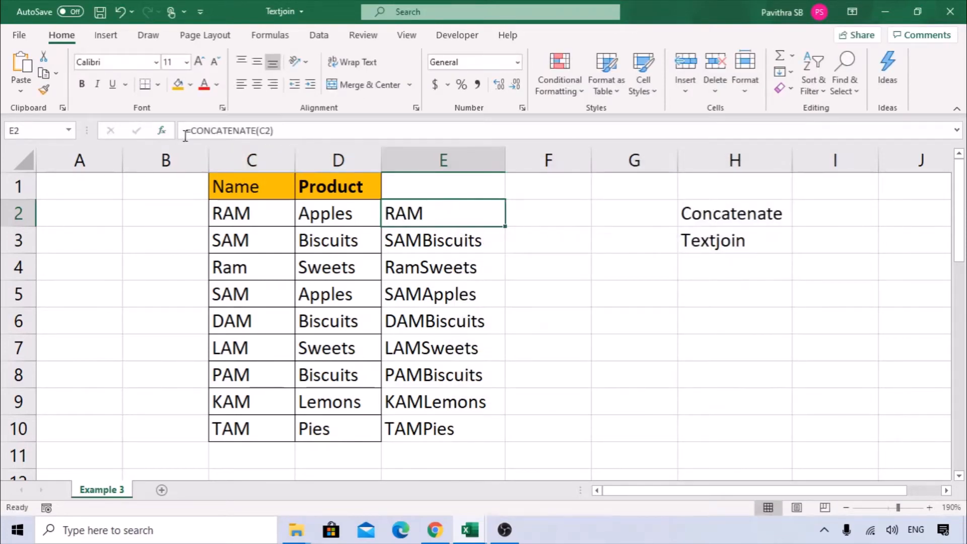
# - Add "-" as Text2 and D2 as Text3 to E2's CONCATENATE formula, and fill it down to E10
pyautogui.click(185, 134)
pyautogui.hotkey('shift', 'F3')
pyautogui.press('Tab')
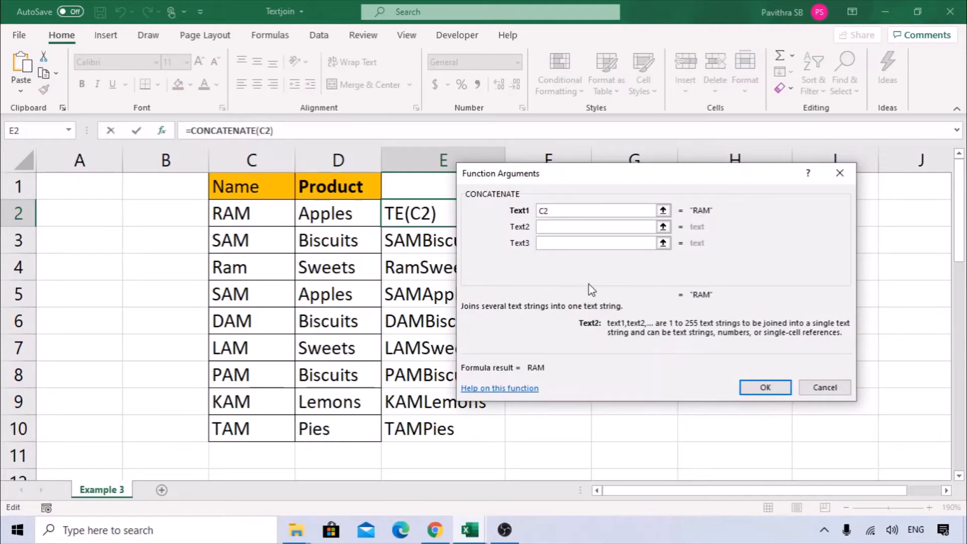
pyautogui.write('-')
pyautogui.press('Tab')
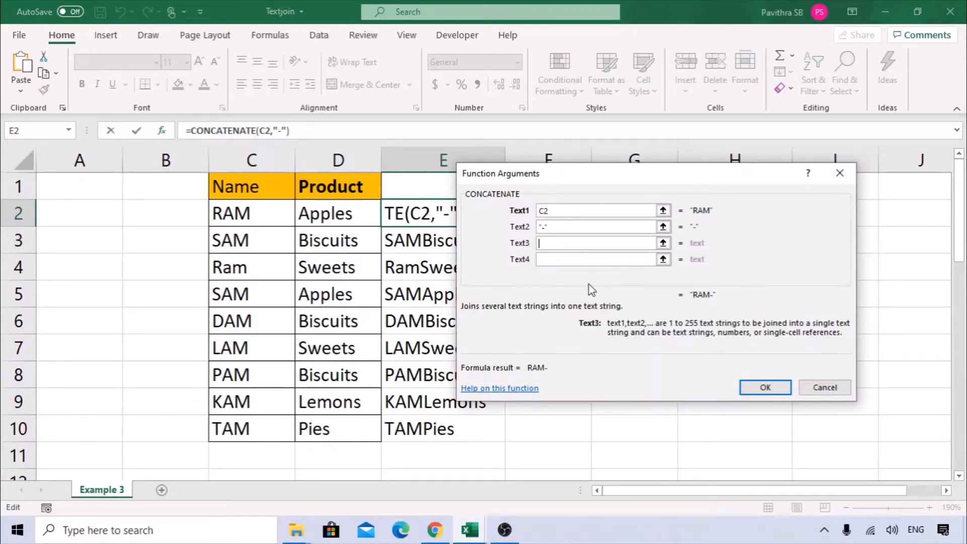
pyautogui.click(336, 209)
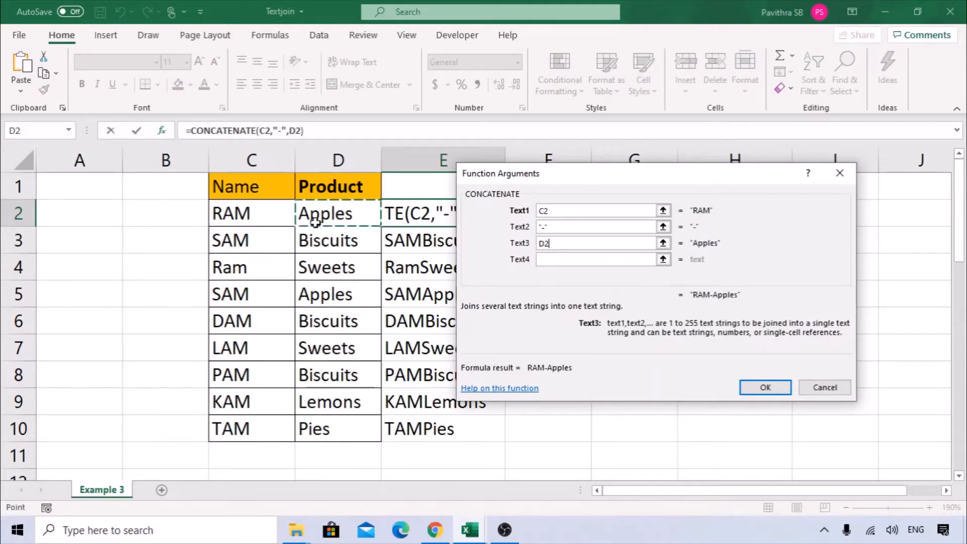
pyautogui.click(749, 386)
pyautogui.moveTo(505, 227); pyautogui.dragTo(504, 437)
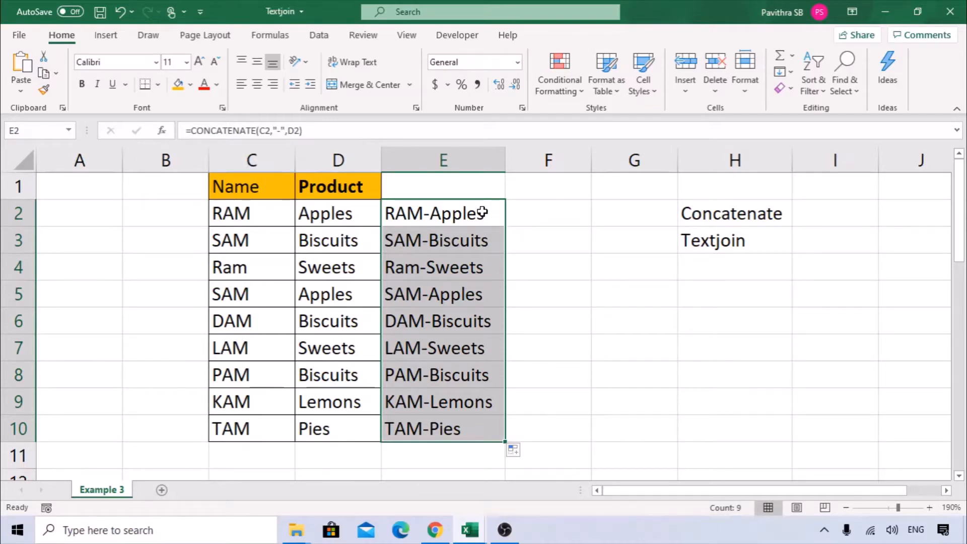
# - Clear E2:E10 and start a TEXTJOIN formula in E2 with its function arguments open
pyautogui.press('Delete')
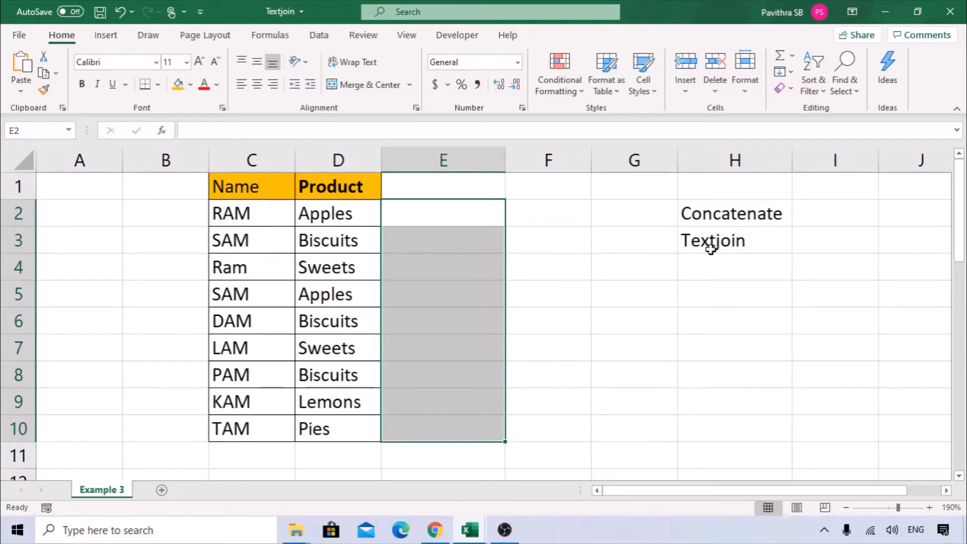
pyautogui.click(436, 205)
pyautogui.write('=')
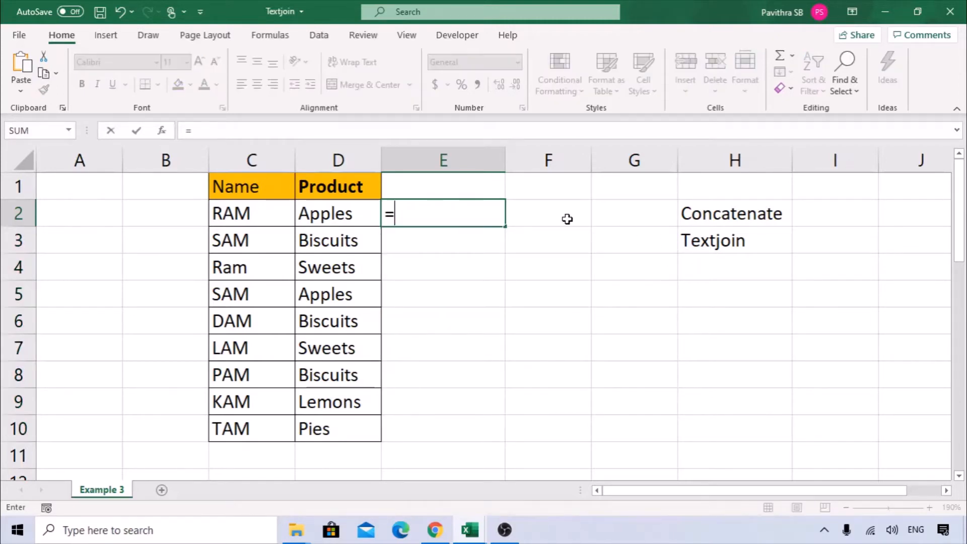
pyautogui.write('textjoin')
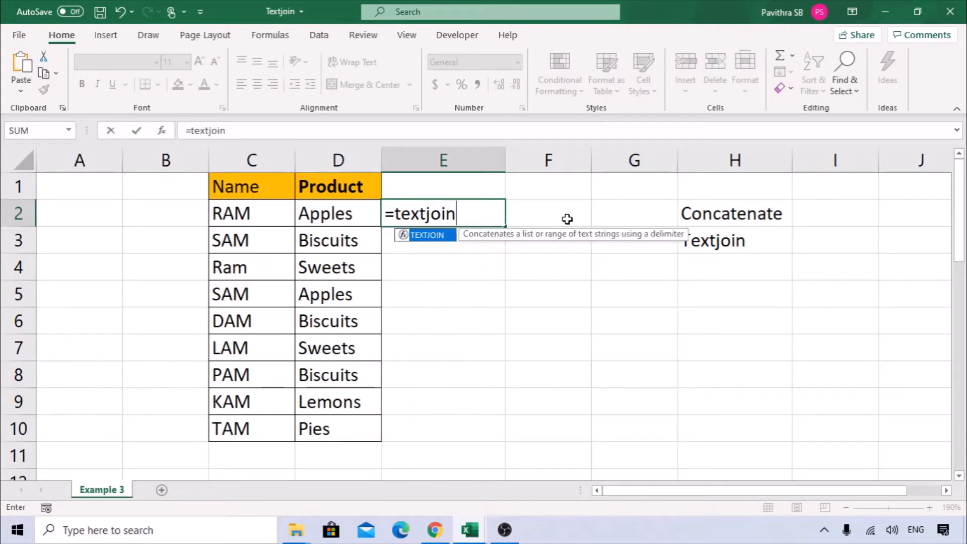
pyautogui.press('Tab')
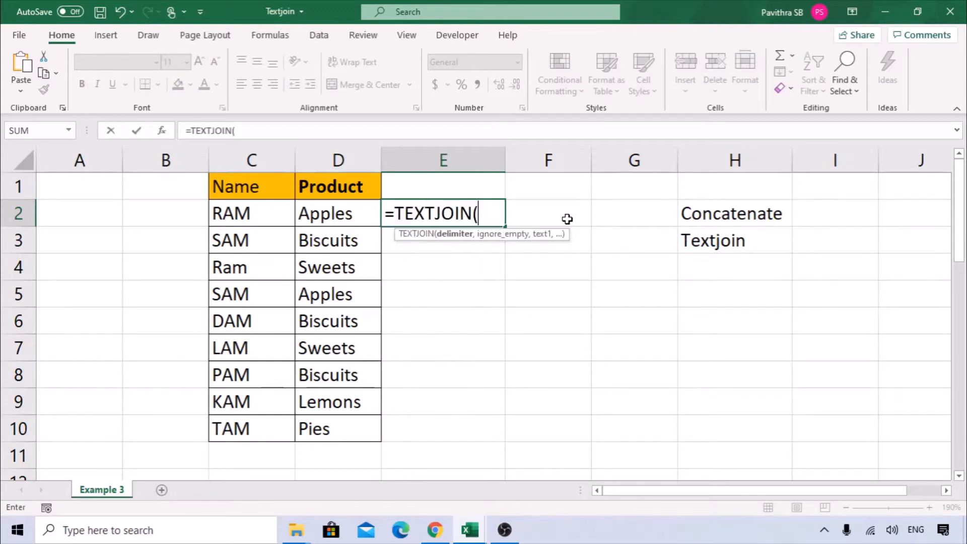
pyautogui.click(161, 131)
pyautogui.moveTo(541, 186); pyautogui.dragTo(502, 240)
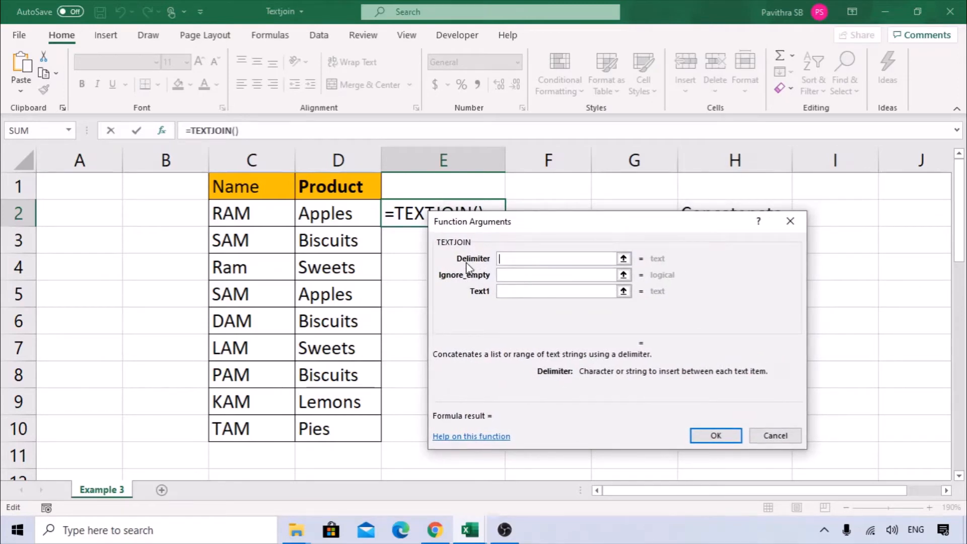
pyautogui.moveTo(553, 225); pyautogui.dragTo(596, 216)
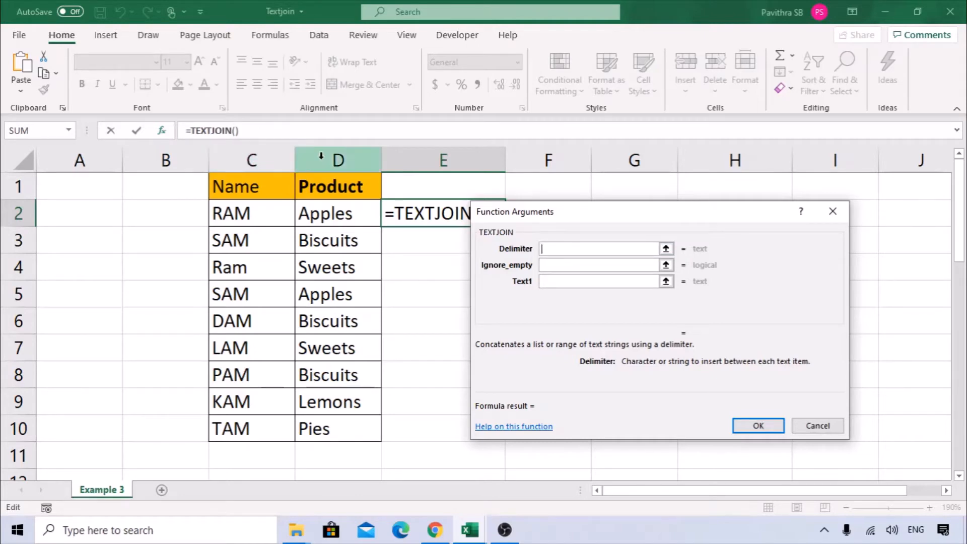
# - Set the TEXTJOIN delimiter to "-" and Ignore_empty to TRUE
pyautogui.click(568, 252)
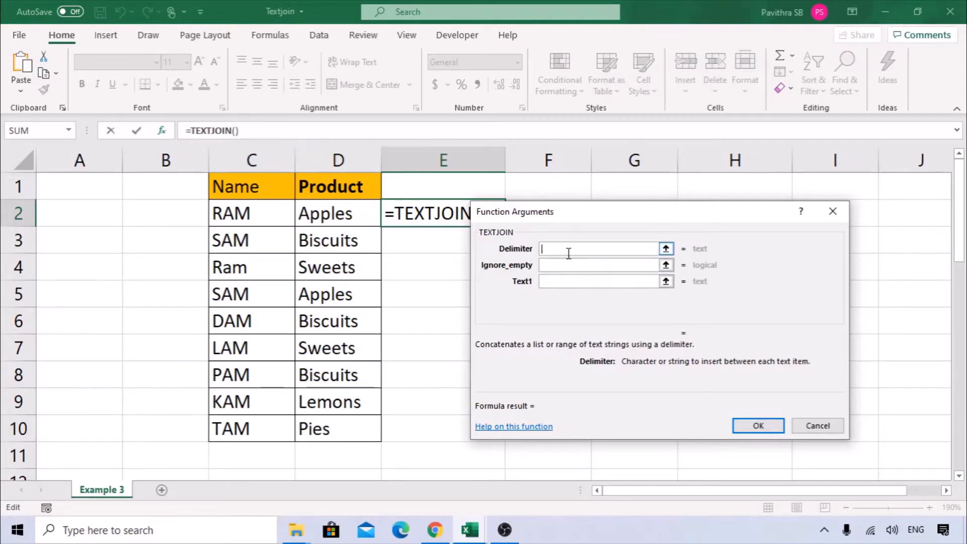
pyautogui.write('-')
pyautogui.press('Tab')
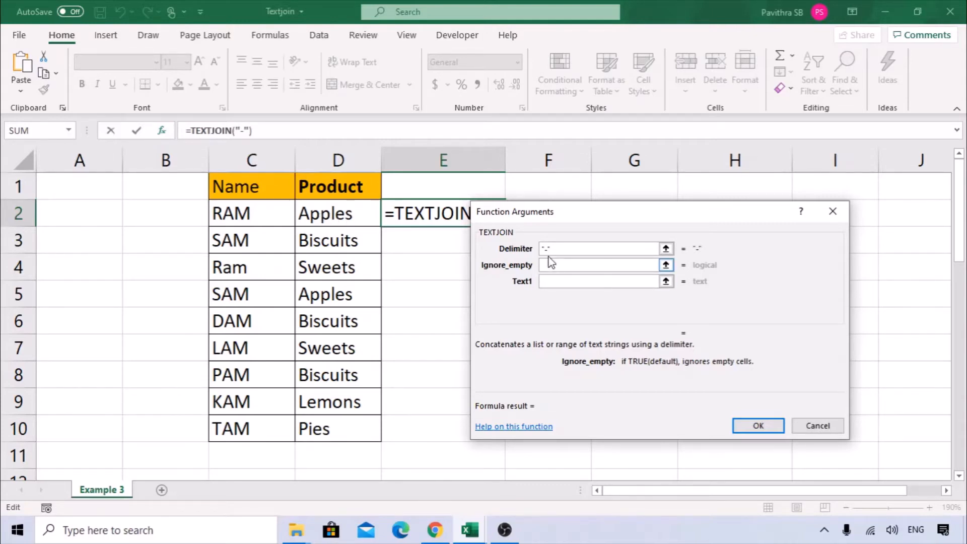
pyautogui.write('TRUE')
pyautogui.press('Tab')
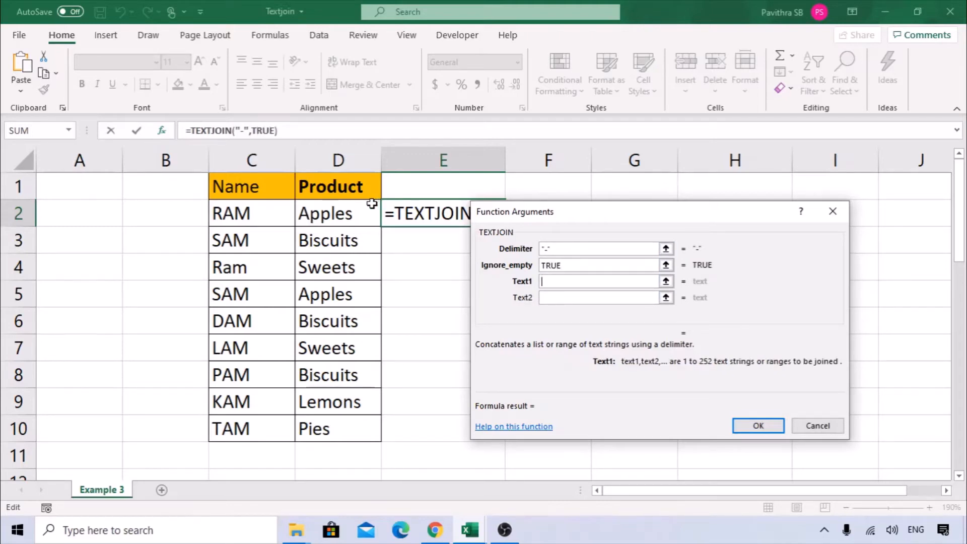
# - Set the TEXTJOIN Text1 argument to C2 and Text2 to D2, and fill the formula down to E10
pyautogui.click(550, 280)
pyautogui.click(249, 209)
pyautogui.press('Tab')
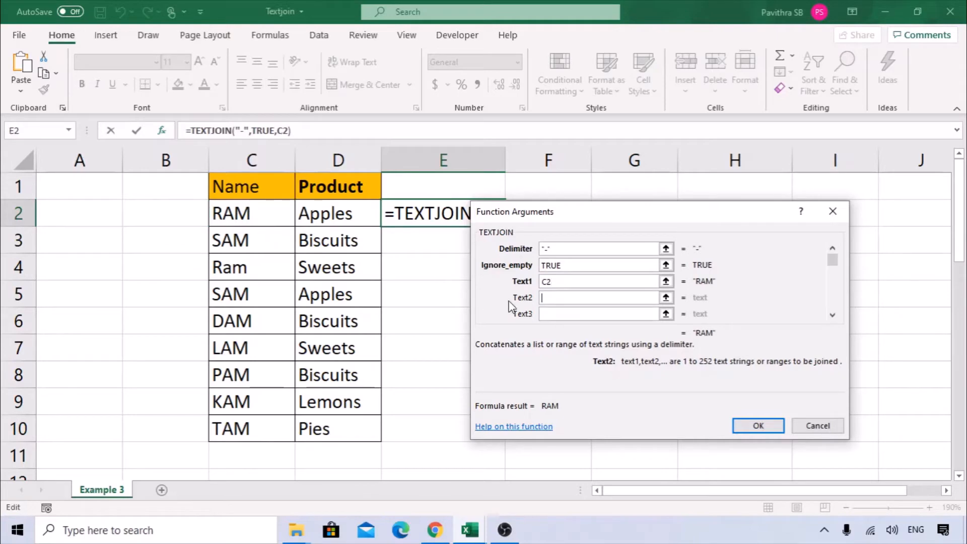
pyautogui.click(337, 215)
pyautogui.click(759, 425)
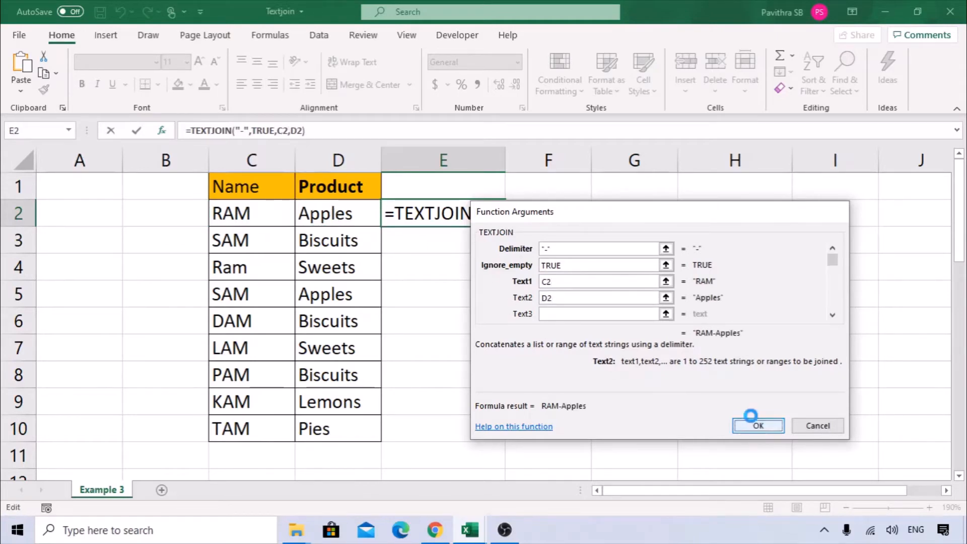
pyautogui.moveTo(505, 226); pyautogui.dragTo(479, 439)
# - Replace the separate text arguments in E2's TEXTJOIN with the single range C2:D2, and fill the formula down to E10
pyautogui.doubleClick(464, 214)
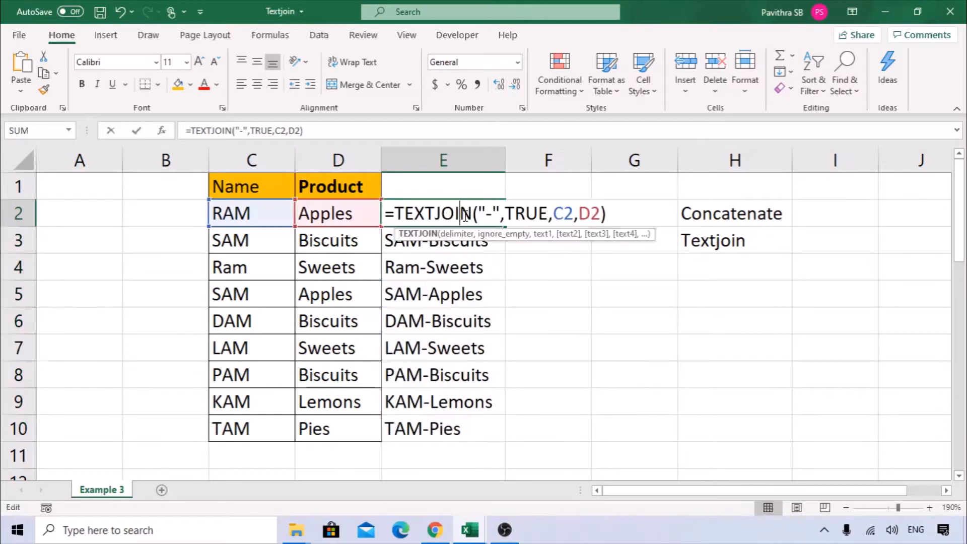
pyautogui.click(169, 129)
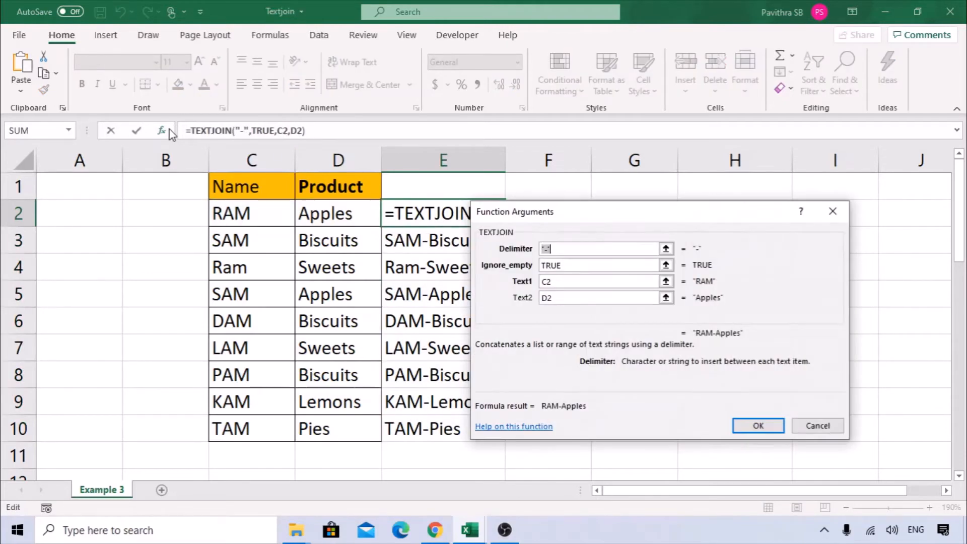
pyautogui.click(591, 299)
pyautogui.press('BackSpace')
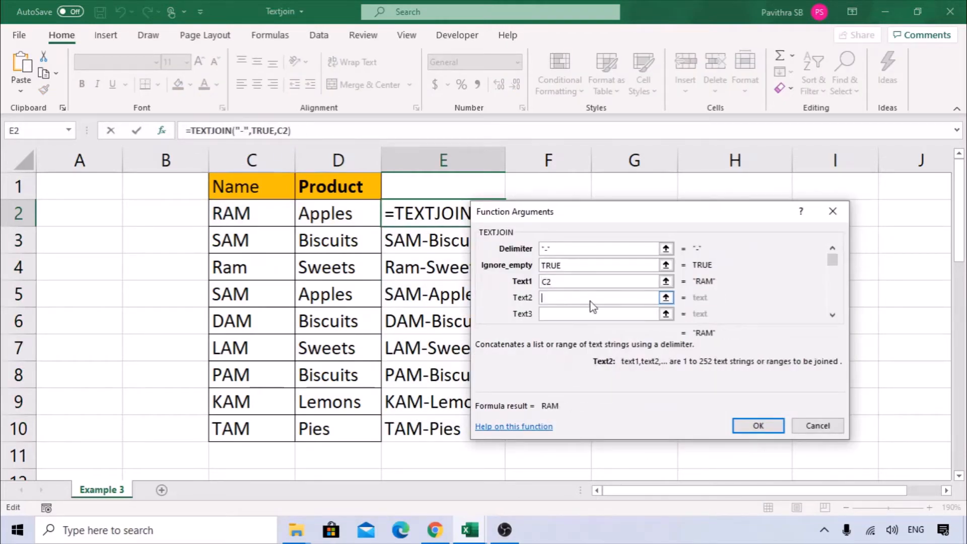
pyautogui.hotkey('shift', 'Tab')
pyautogui.press('BackSpace')
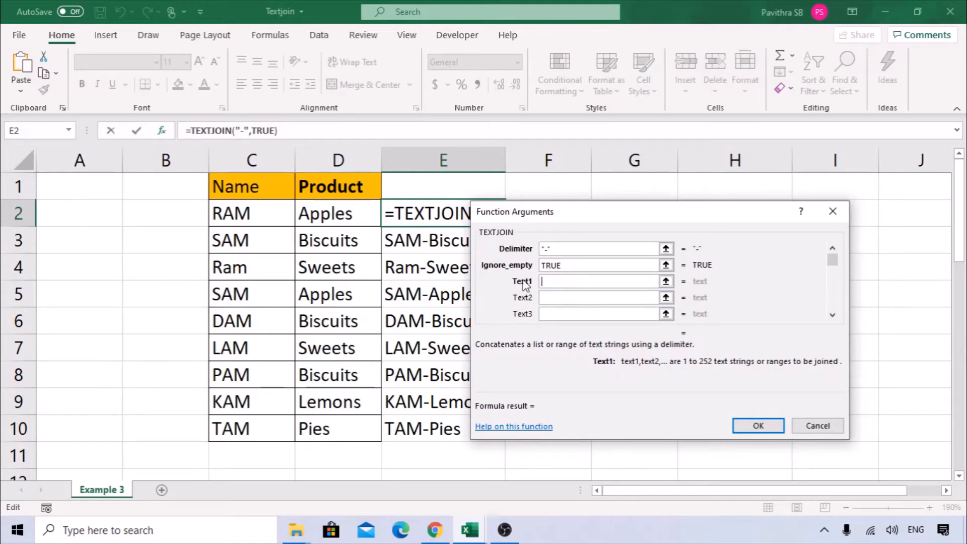
pyautogui.moveTo(253, 213); pyautogui.dragTo(372, 213)
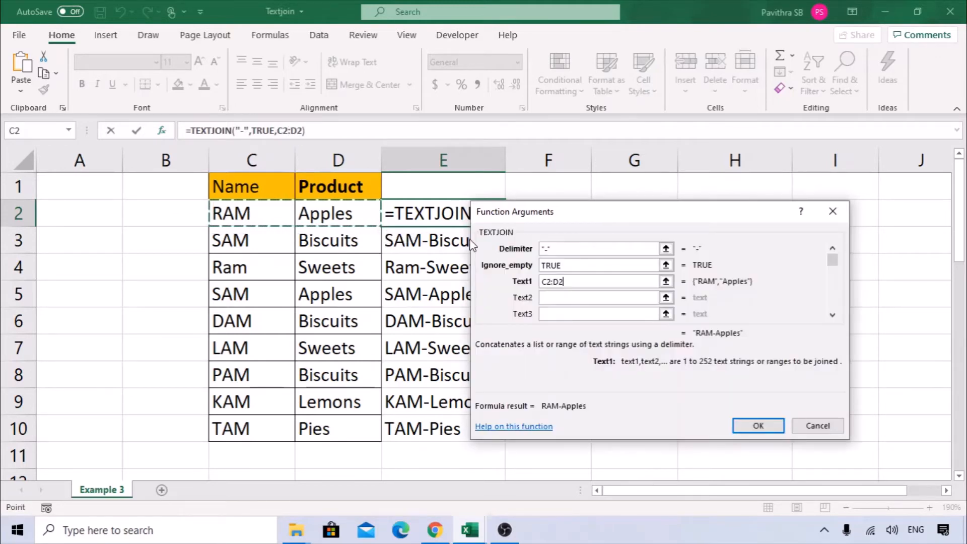
pyautogui.click(756, 425)
pyautogui.moveTo(504, 228); pyautogui.dragTo(507, 436)
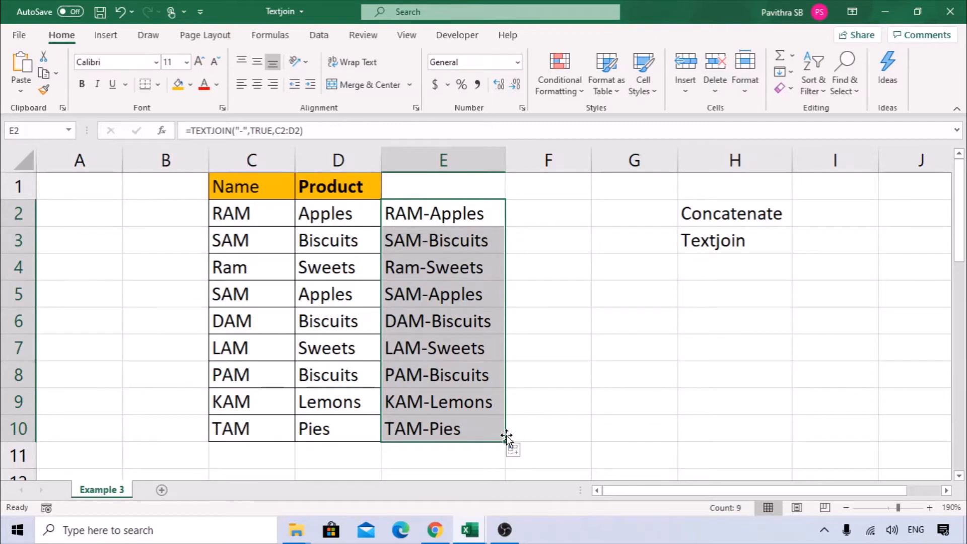
# - Check the Ignore_empty argument of E2's TEXTJOIN formula, and clear the product in D2
pyautogui.click(165, 130)
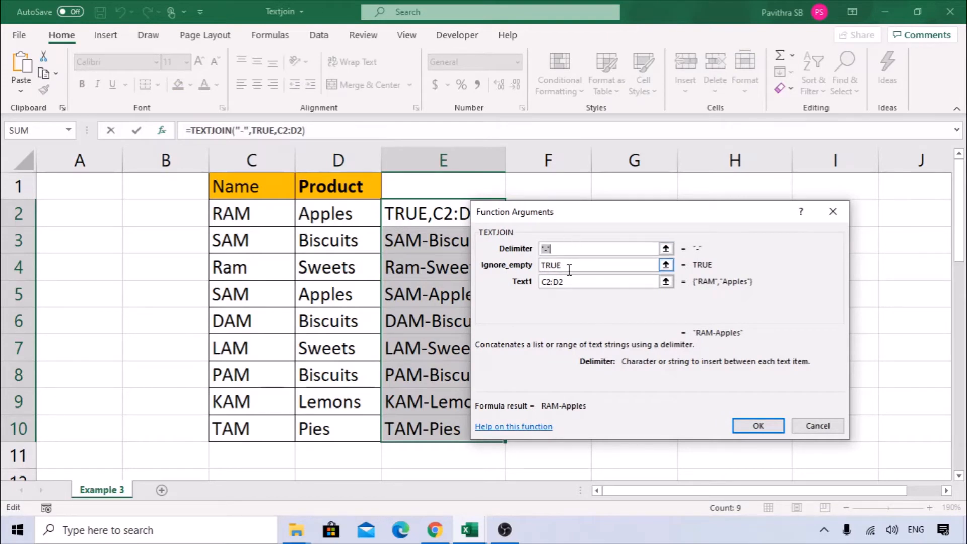
pyautogui.press('Return')
pyautogui.click(373, 205)
pyautogui.press('Delete')
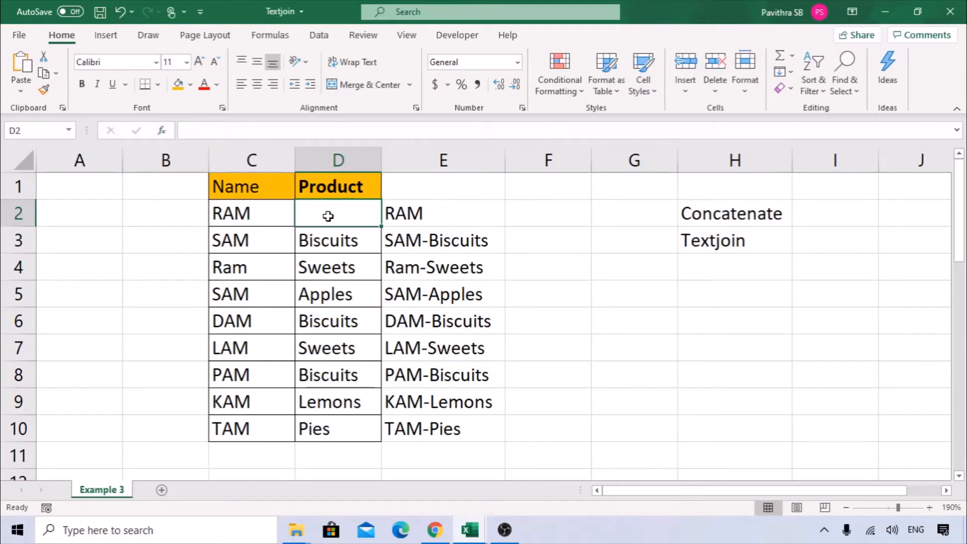
# - Set the Ignore_empty argument of E2's TEXTJOIN formula to FALSE
pyautogui.click(444, 215)
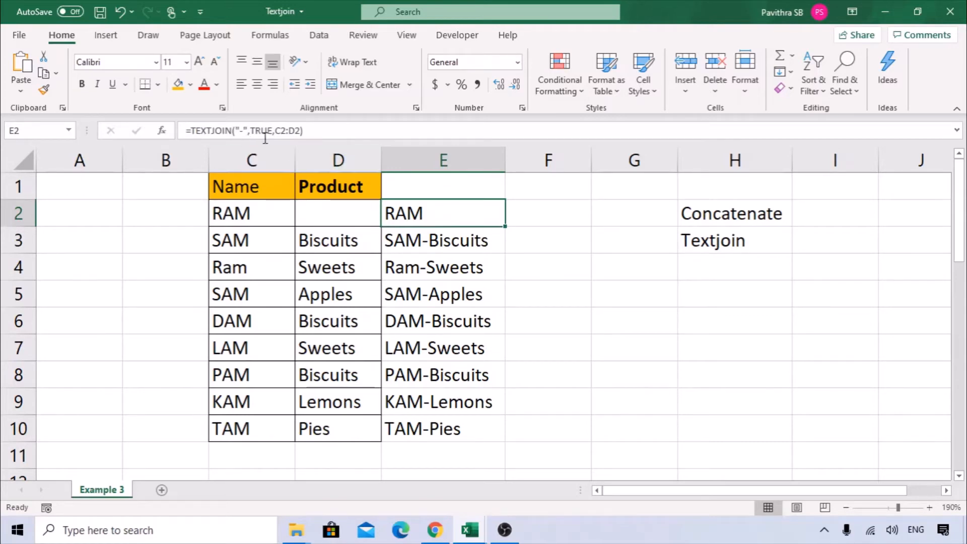
pyautogui.click(167, 132)
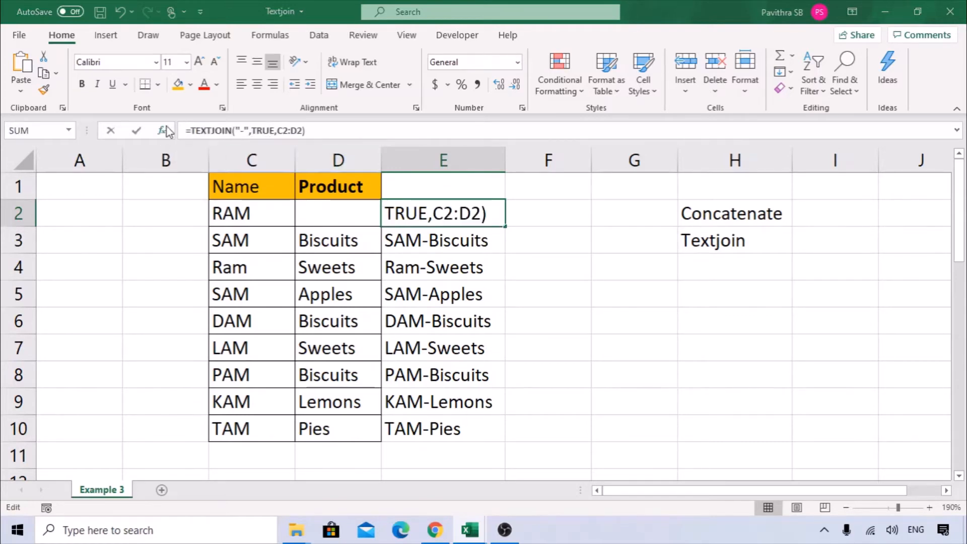
pyautogui.click(609, 267)
pyautogui.write('FALSE')
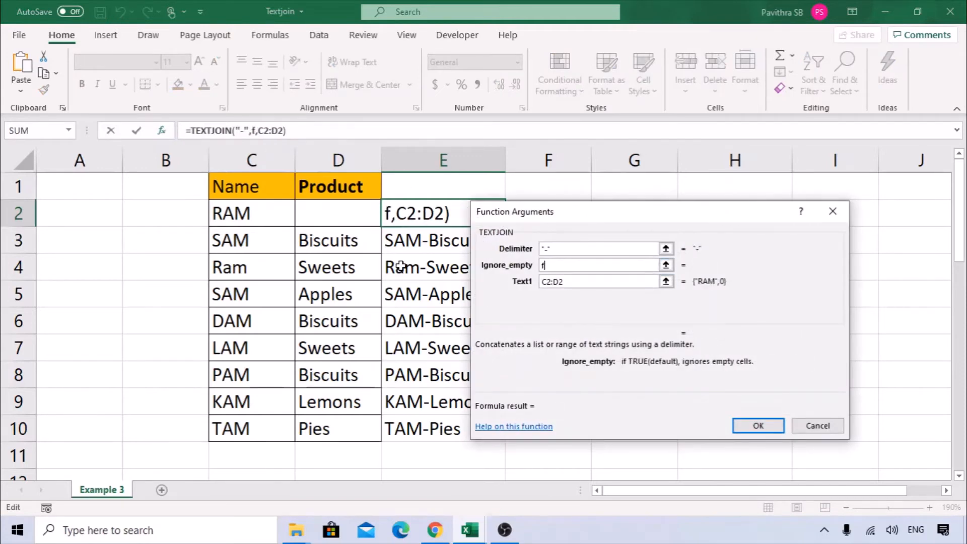
pyautogui.press('Return')
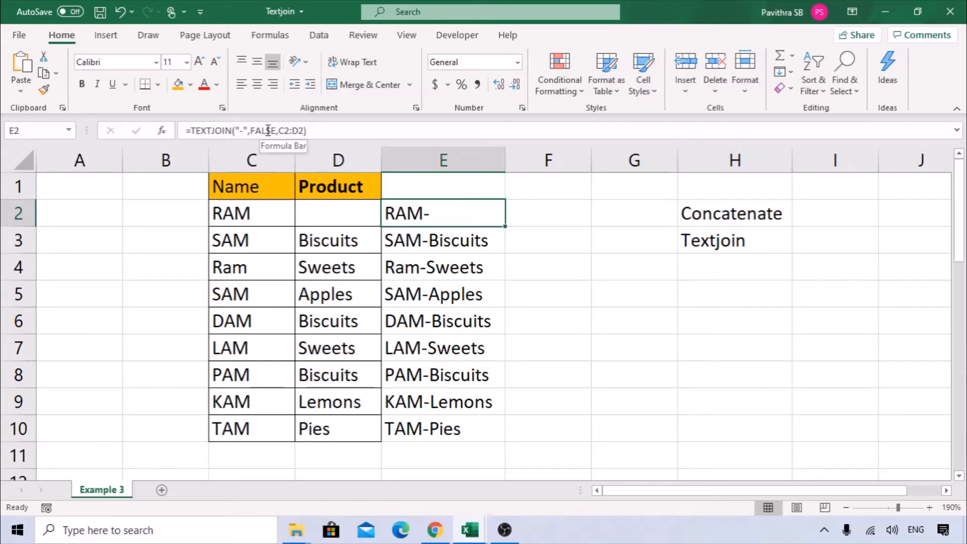
# - Undo the Ignore_empty change and the clearing of D2, and inspect the TEXTJOIN formula in E2
pyautogui.hotkey('ctrl', 'z')
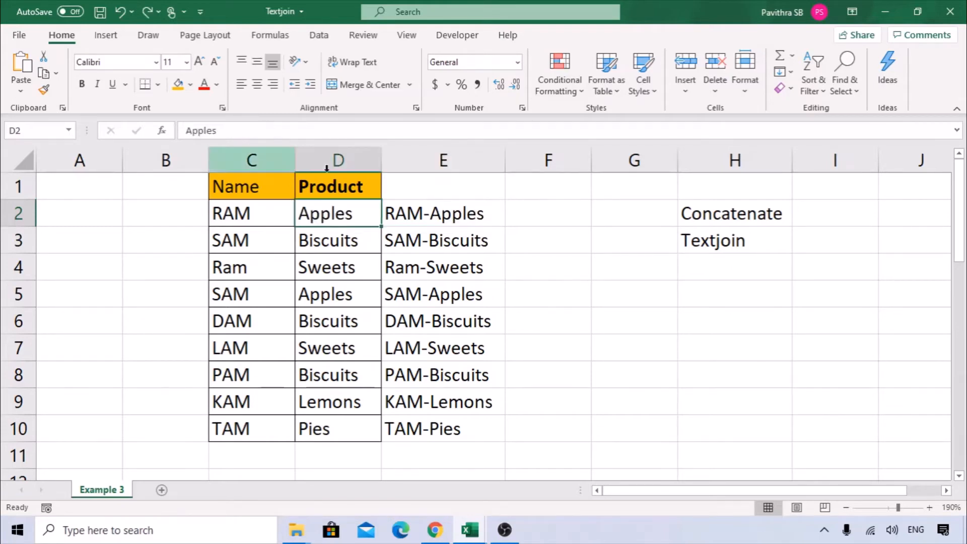
pyautogui.moveTo(413, 213); pyautogui.dragTo(414, 428)
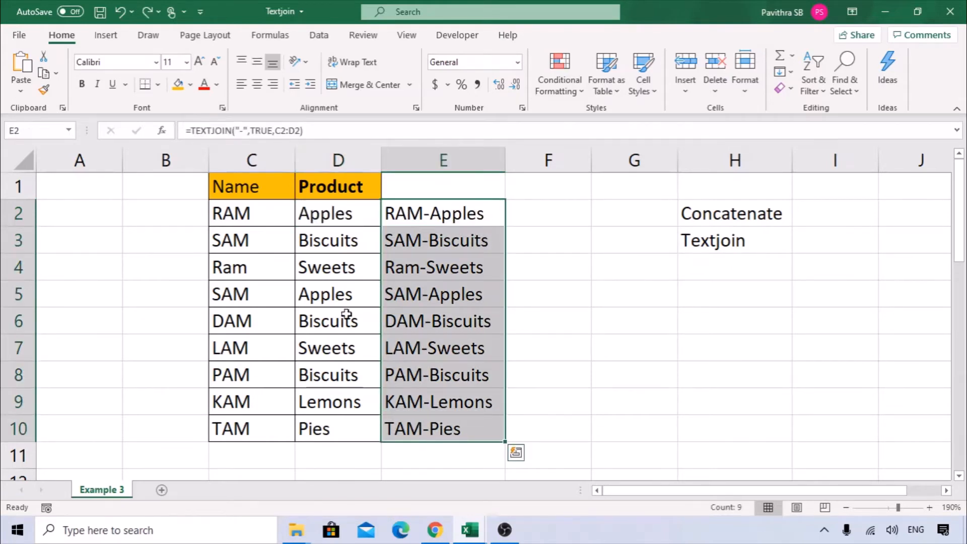
pyautogui.moveTo(232, 213); pyautogui.dragTo(373, 212)
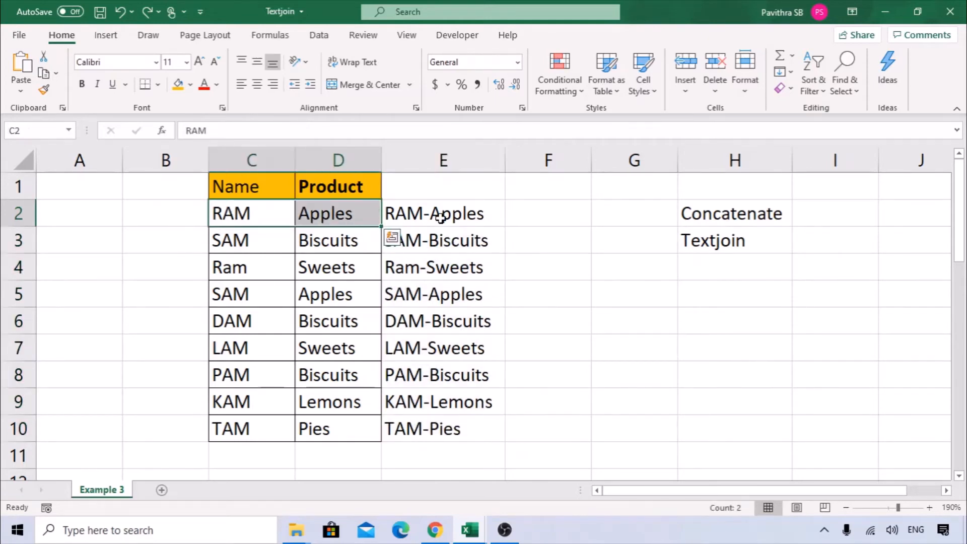
pyautogui.doubleClick(441, 218)
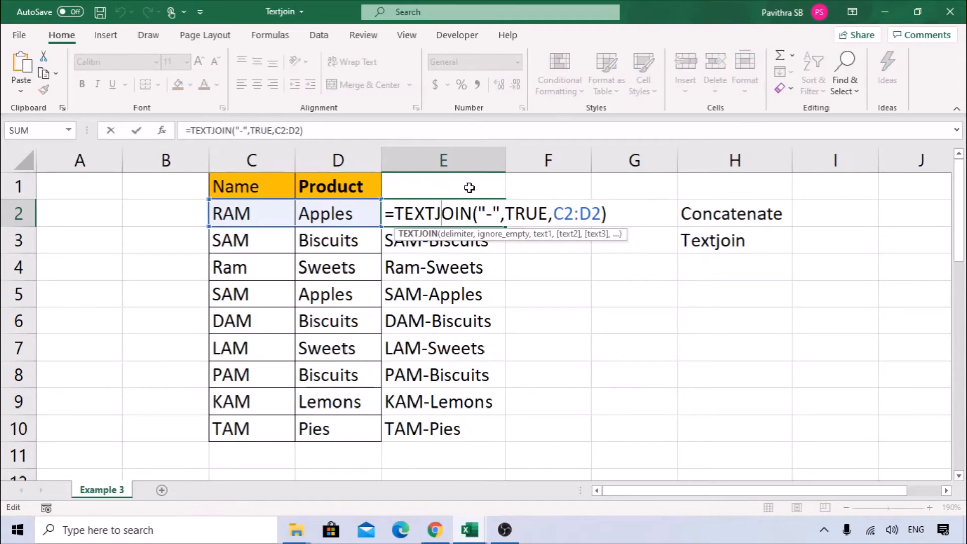
pyautogui.press('Escape')
# - Clear the TEXTJOIN formulas from E2:E10
pyautogui.hotkey('ctrl', 'shift', 'Down')
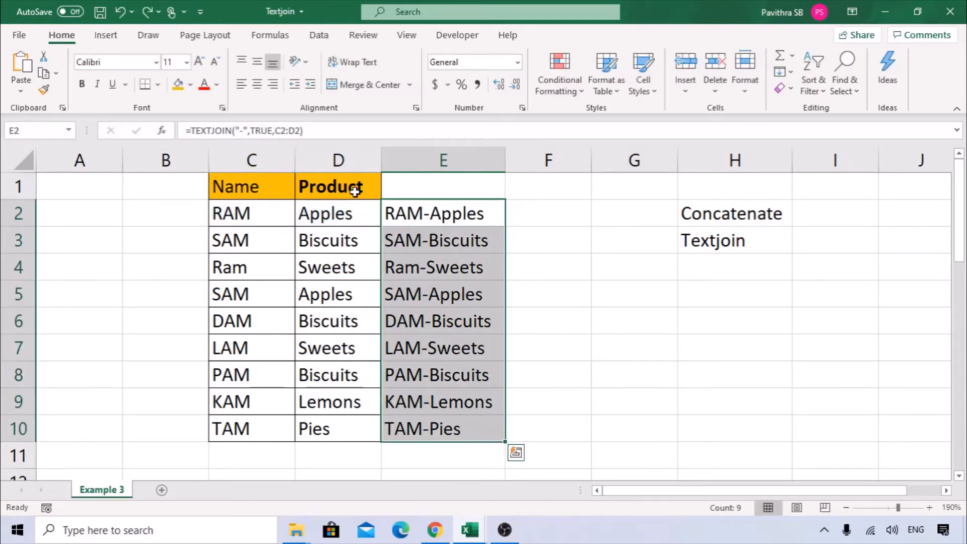
pyautogui.press('Delete')
pyautogui.hotkey('ctrl', 'shift', 'Up')
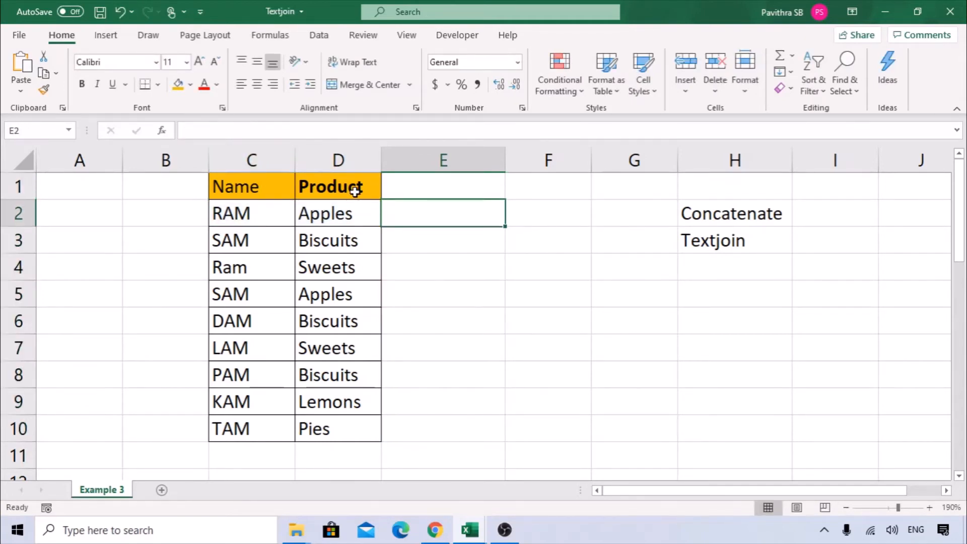
# - Begin a TEXTJOIN formula in E2 with the delimiter "-" and Ignore_empty set to TRUE
pyautogui.write('=TEXTJOIN(')
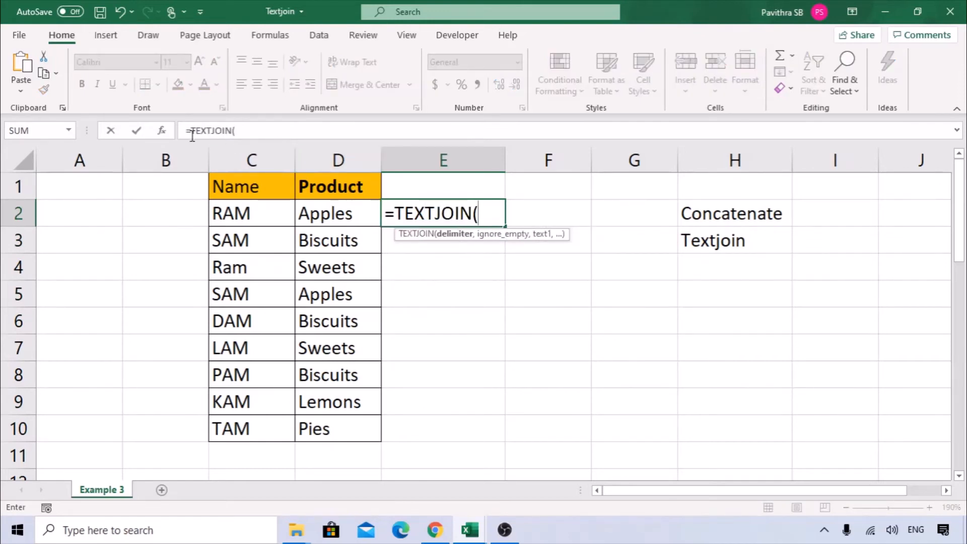
pyautogui.click(161, 130)
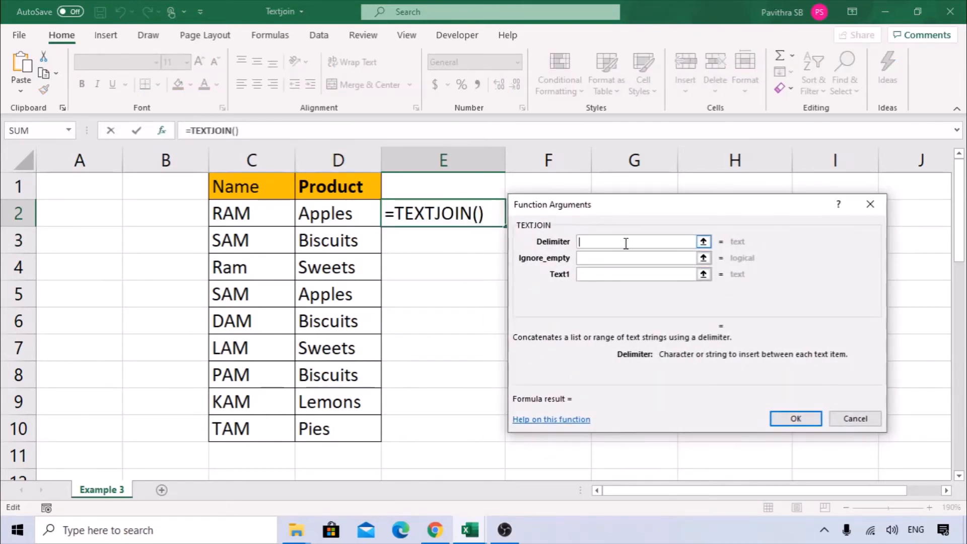
pyautogui.write('-')
pyautogui.press('Tab')
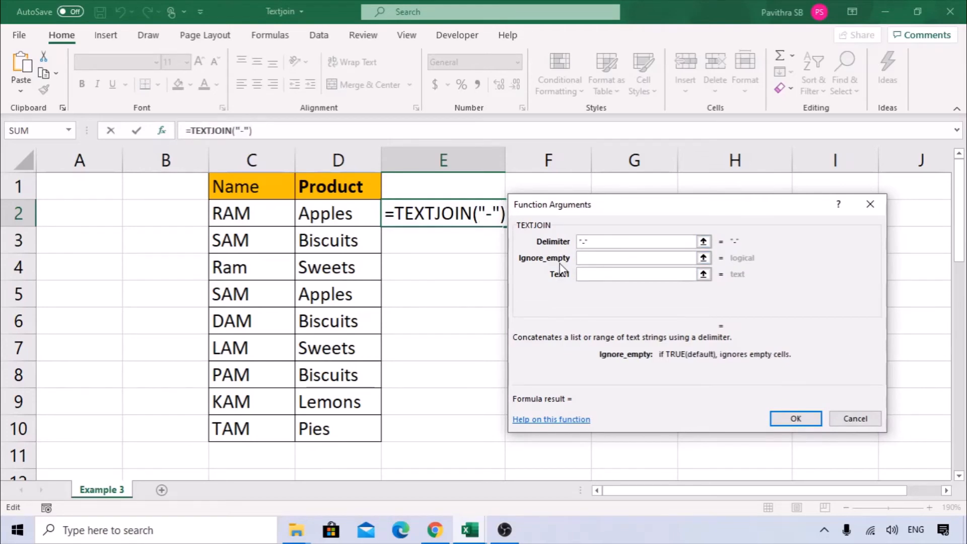
pyautogui.write('tr')
pyautogui.press('BackSpace')
pyautogui.press('BackSpace')
pyautogui.write('TRUE')
pyautogui.press('BackSpace')
pyautogui.press('BackSpace')
pyautogui.write('RUE')
pyautogui.press('Tab')
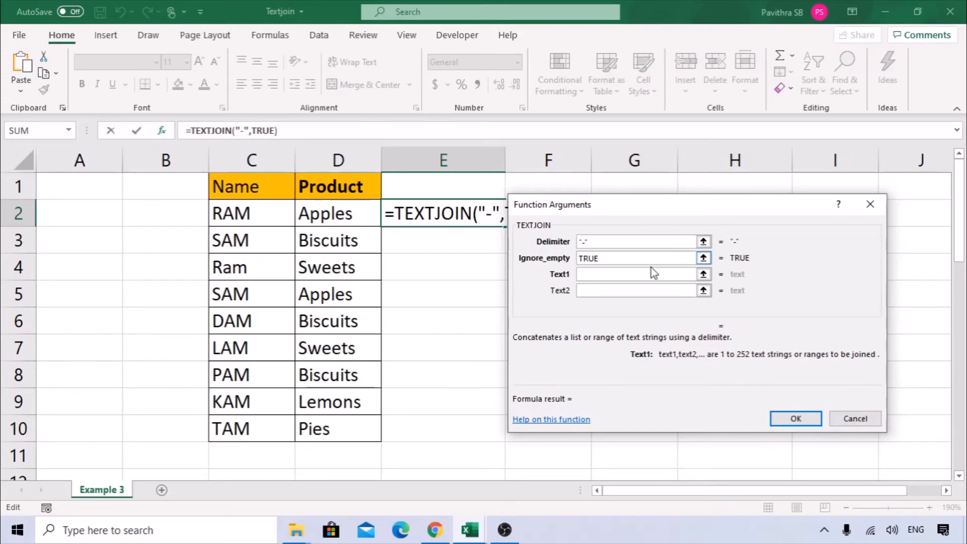
# - Set Text1 of E2's TEXTJOIN to C2:C10, and try auto-fitting column E to read the whole joined text
pyautogui.moveTo(234, 204); pyautogui.dragTo(236, 428)
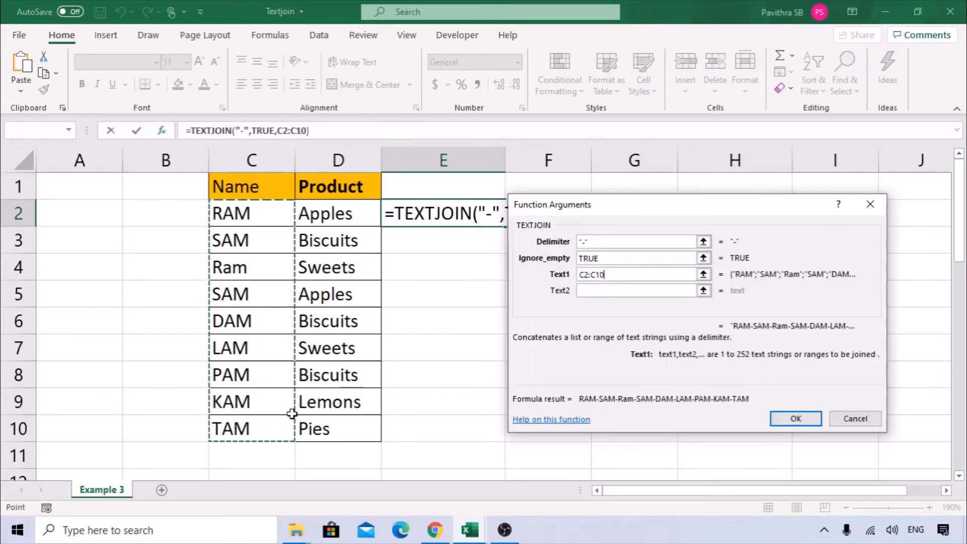
pyautogui.click(796, 418)
pyautogui.doubleClick(506, 158)
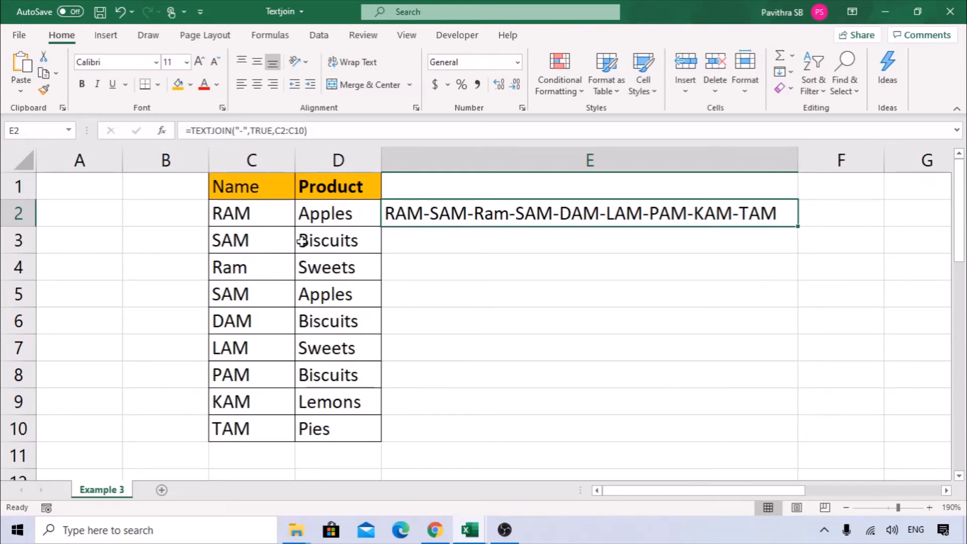
pyautogui.hotkey('ctrl', 'z')
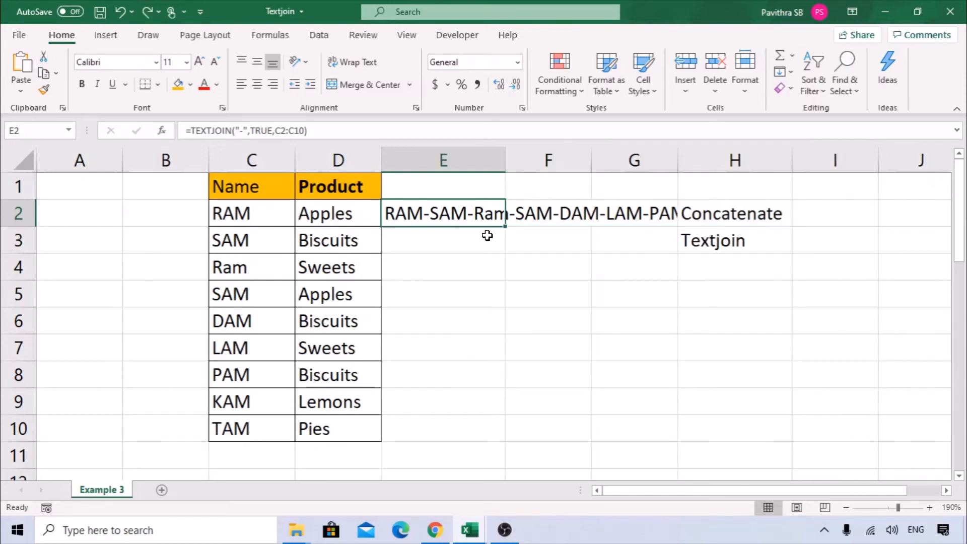
# - Replace the Text1 range of E2's TEXTJOIN with C2:D10 so names and products are joined together
pyautogui.click(162, 130)
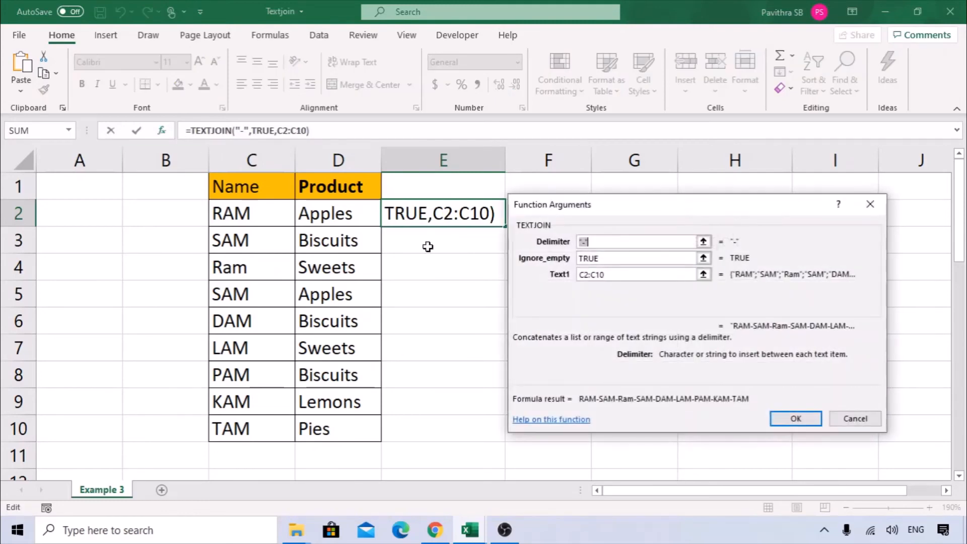
pyautogui.press('Tab')
pyautogui.press('Tab')
pyautogui.press('Delete')
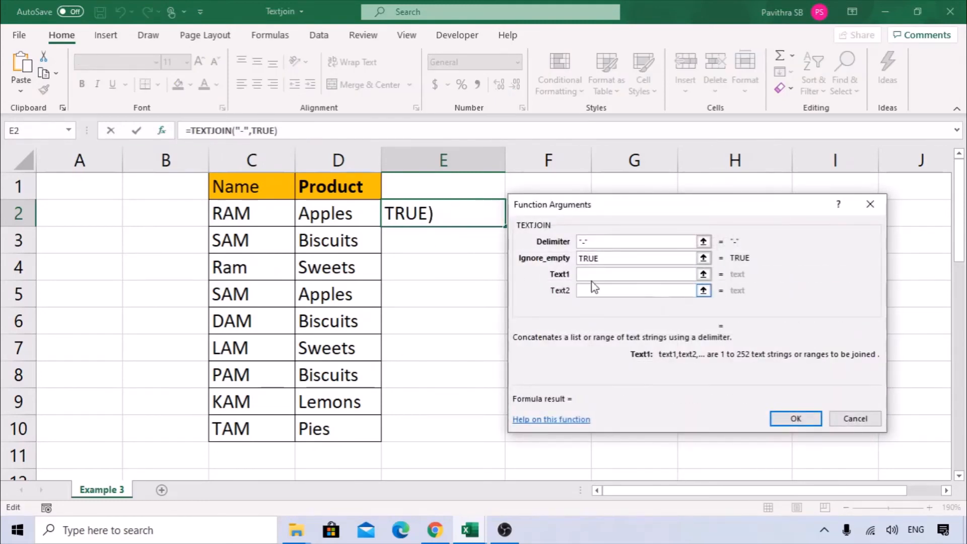
pyautogui.moveTo(237, 213); pyautogui.dragTo(364, 436)
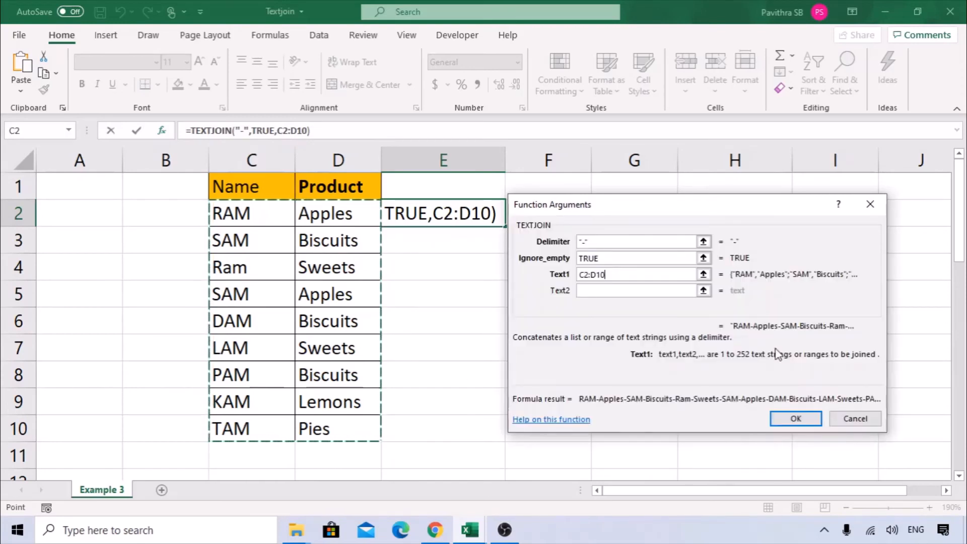
pyautogui.click(791, 420)
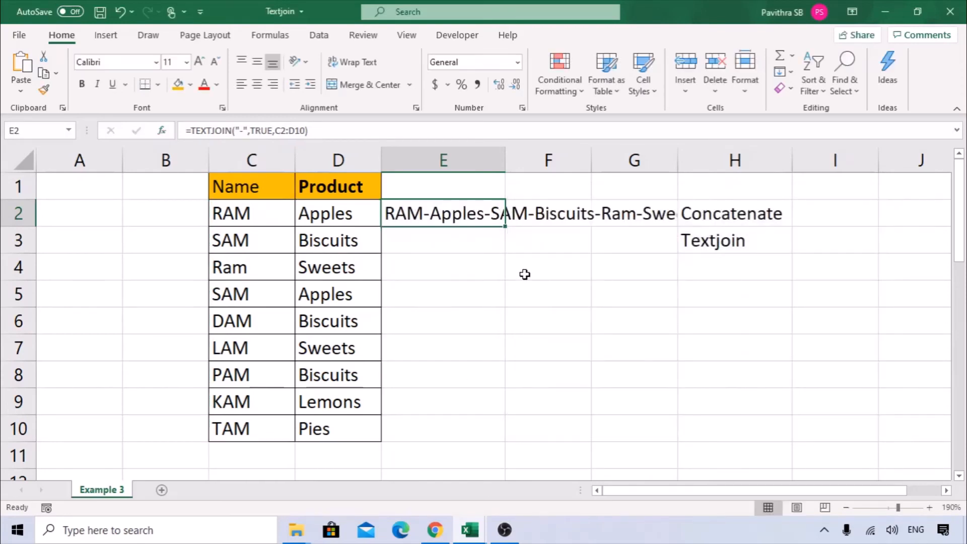
# - Auto-fit column E to read the joined names and products, and undo the width change
pyautogui.doubleClick(505, 160)
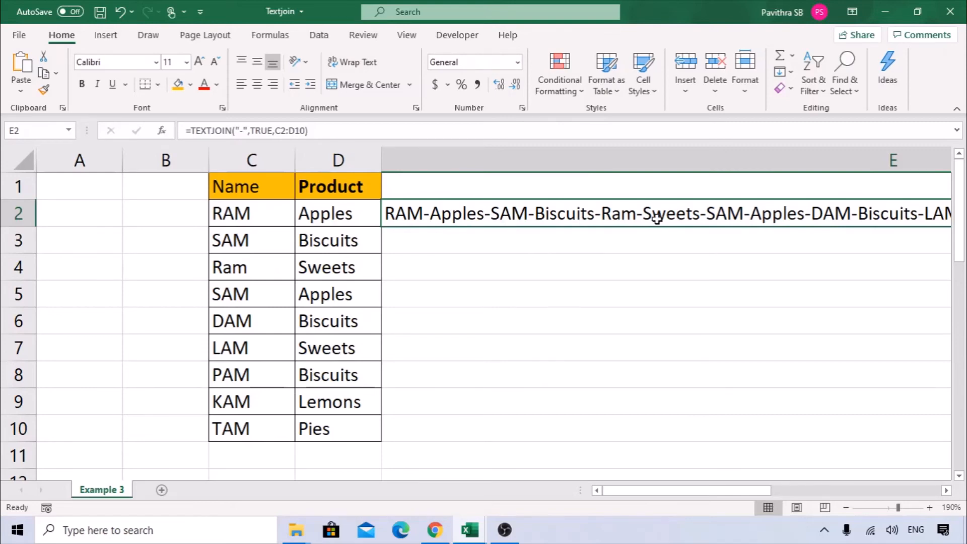
pyautogui.hotkey('ctrl', 'c')
pyautogui.hscroll(4, 657, 217)
pyautogui.hotkey('ctrl', 'z')
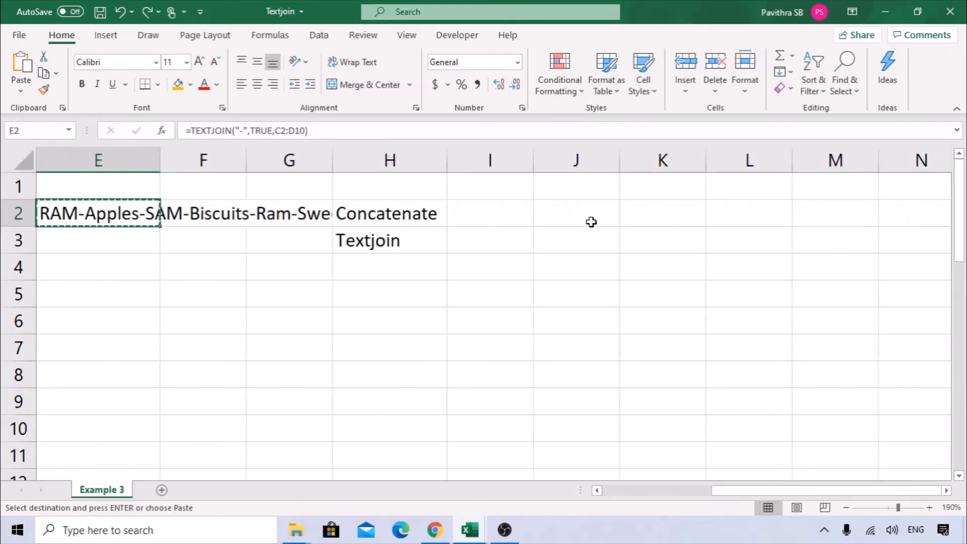
pyautogui.hscroll(-4, 648, 491)
pyautogui.press('Escape')
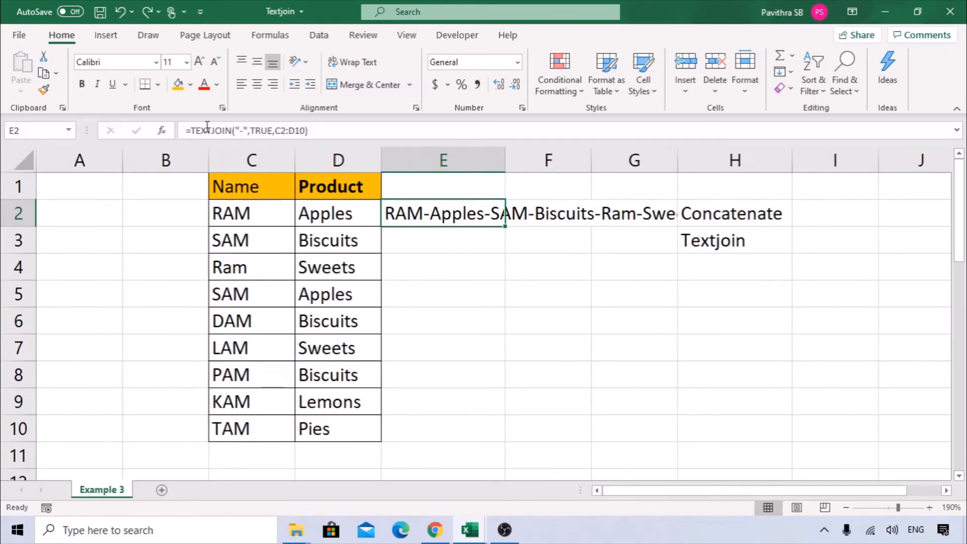
# - Remove the delimiter from E2's TEXTJOIN formula, leaving that argument empty
pyautogui.click(171, 133)
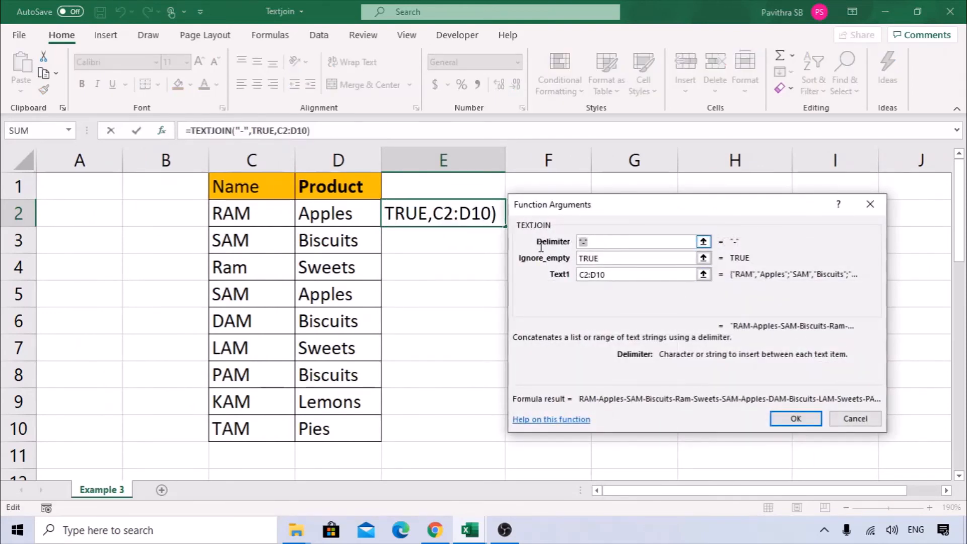
pyautogui.press('BackSpace')
pyautogui.press('Tab')
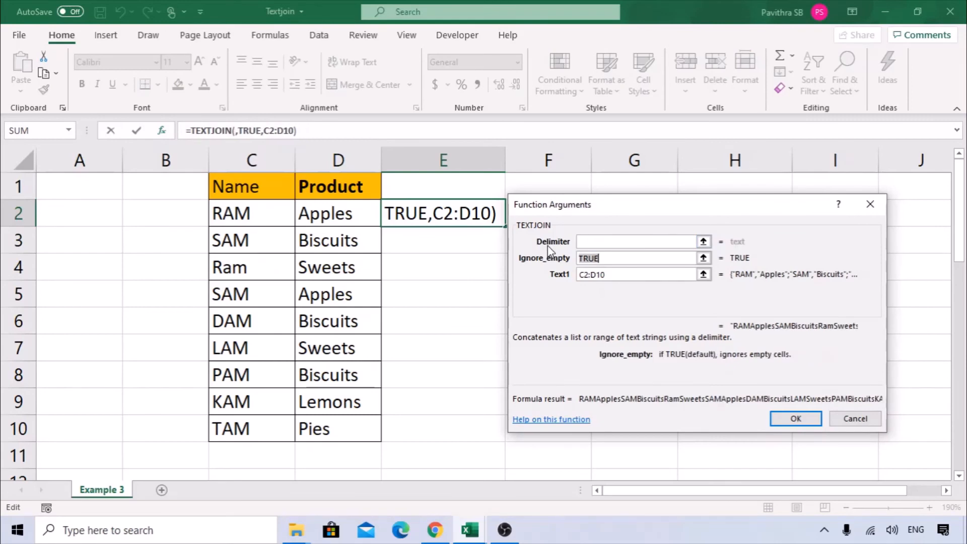
pyautogui.click(795, 421)
pyautogui.click(479, 229)
pyautogui.click(458, 214)
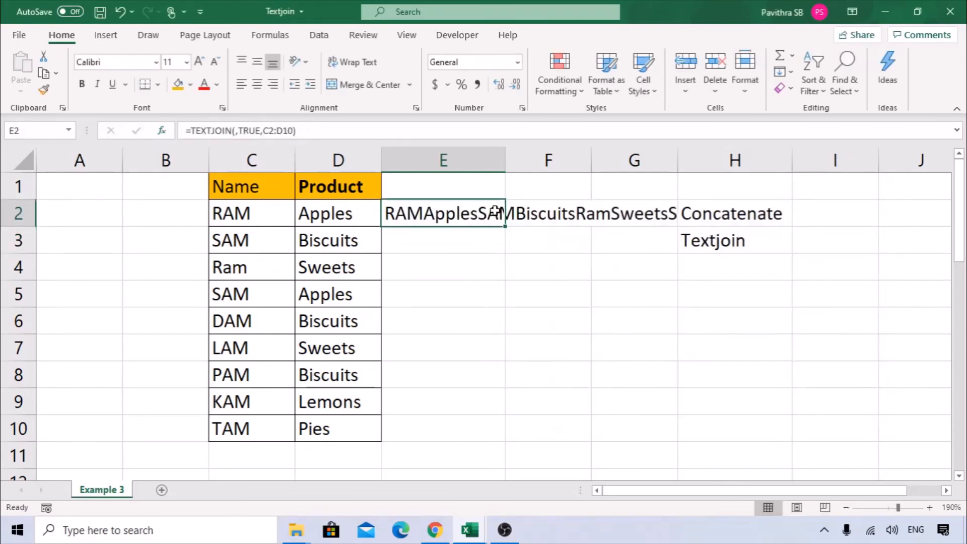
# - Auto-fit column E to read the text joined without a delimiter, and undo the resizing
pyautogui.doubleClick(509, 161)
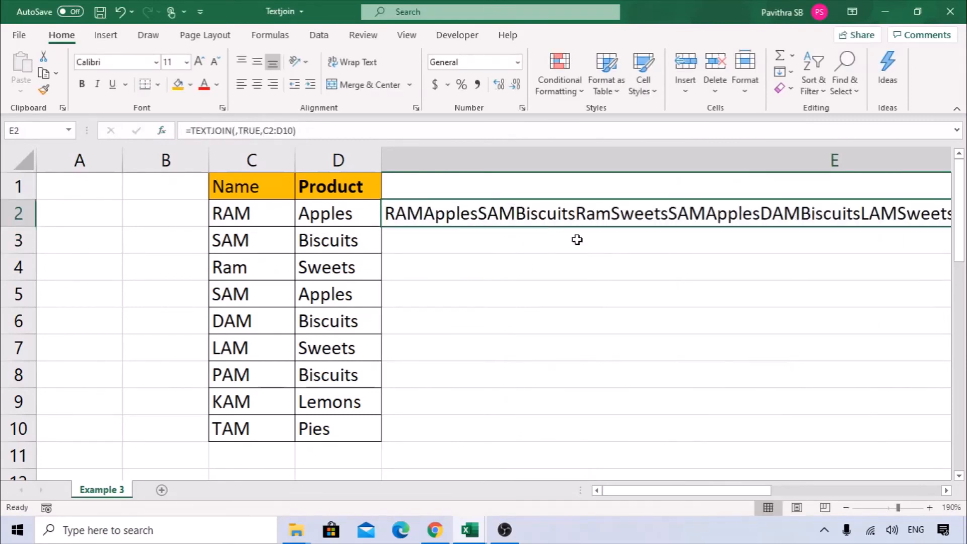
pyautogui.hotkey('ctrl', 'z')
pyautogui.click(607, 489)
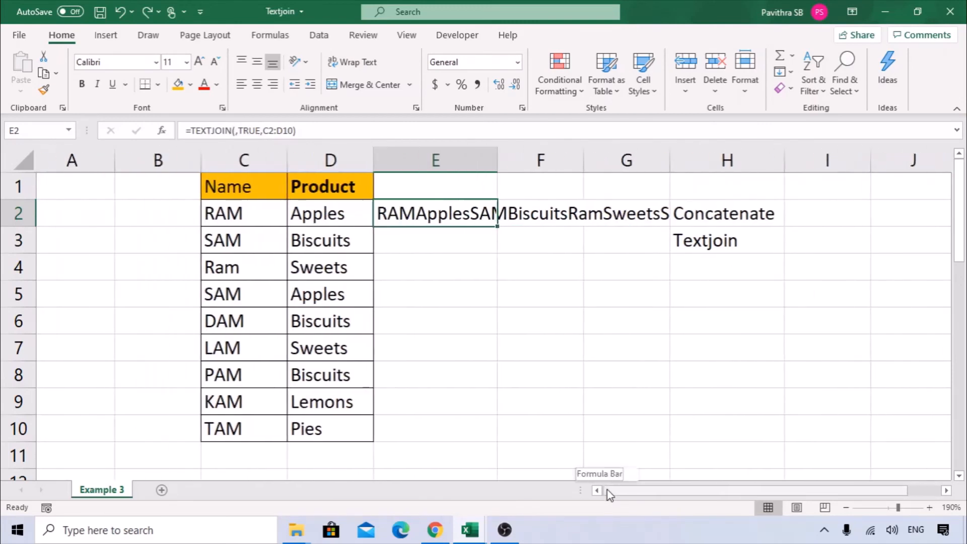
# - Set the delimiter of E2's TEXTJOIN formula to "_"
pyautogui.click(161, 131)
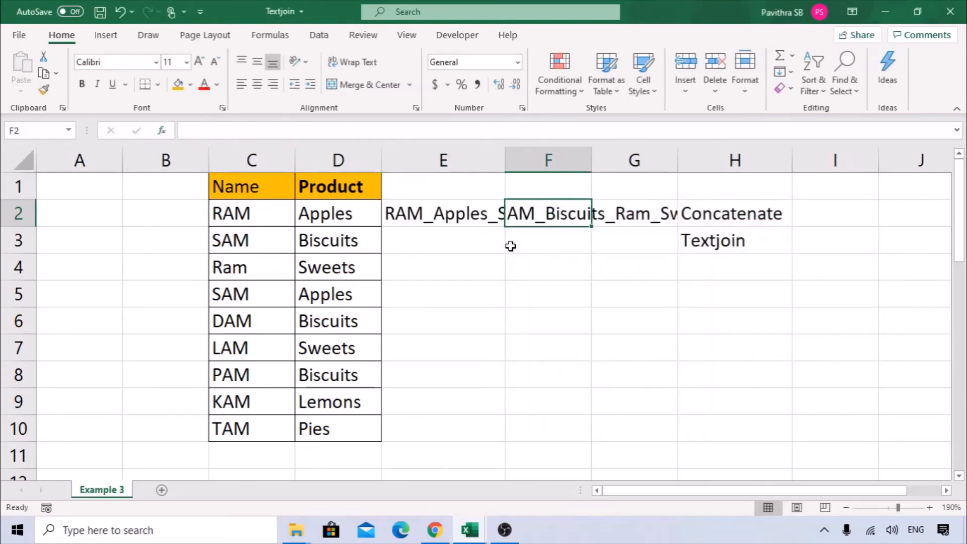
pyautogui.press('Left')
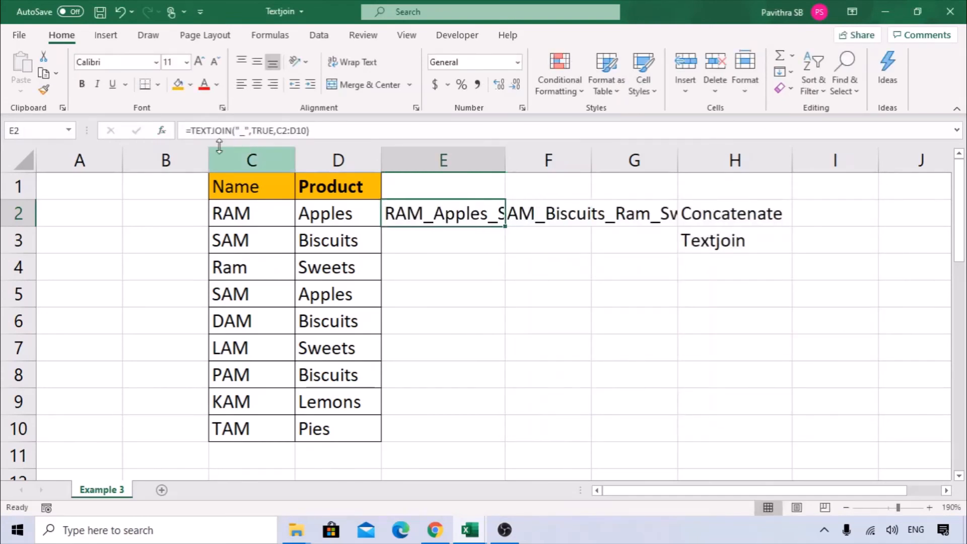
pyautogui.click(162, 131)
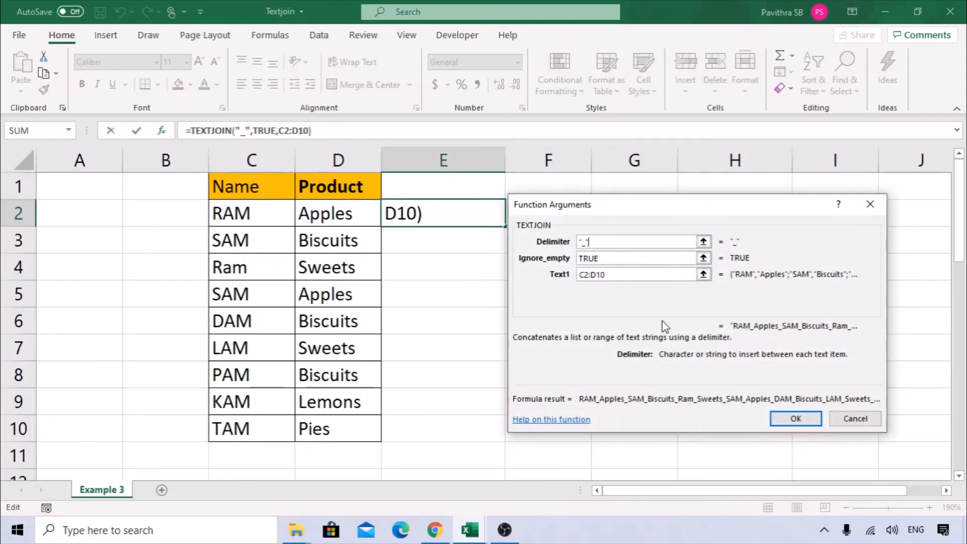
pyautogui.click(795, 418)
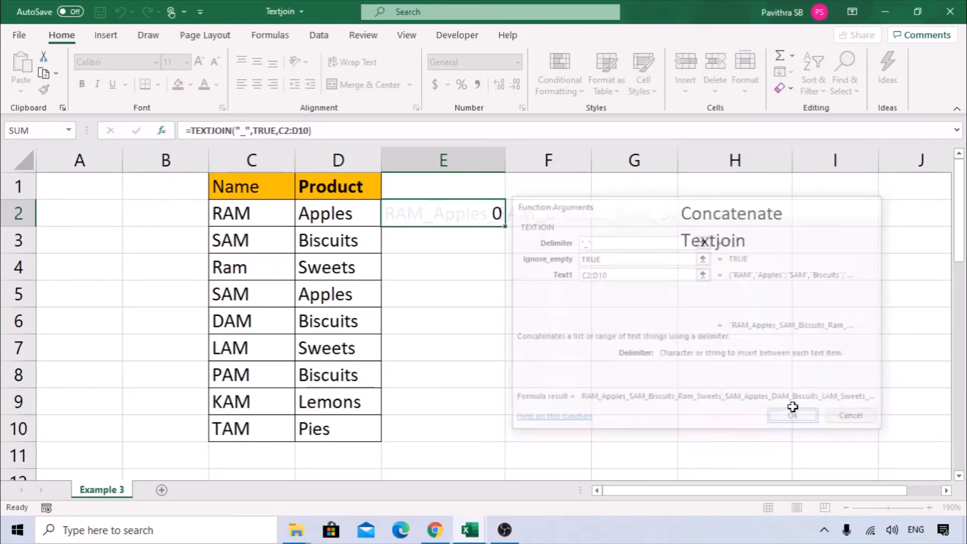